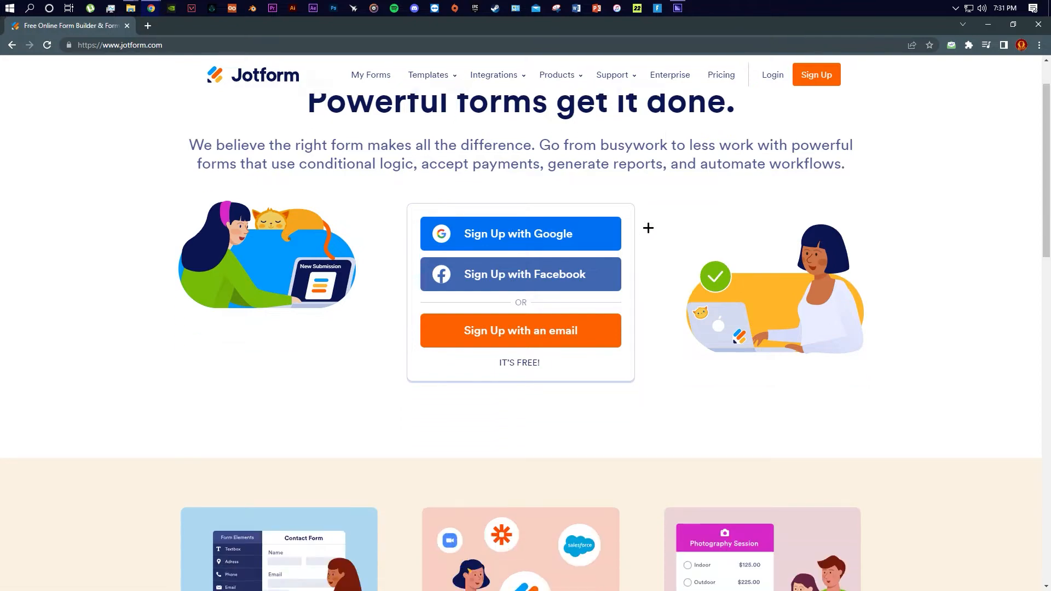
Sign up for Jotform with Google and choose the account to continue with
scroll(668, 317, "up", 14)
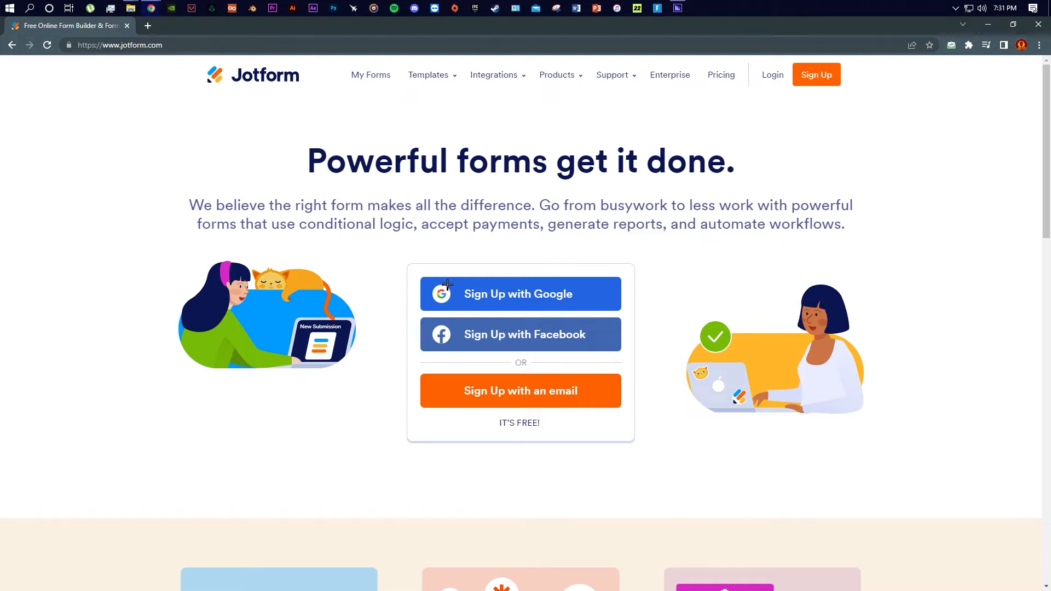
left_click(544, 305)
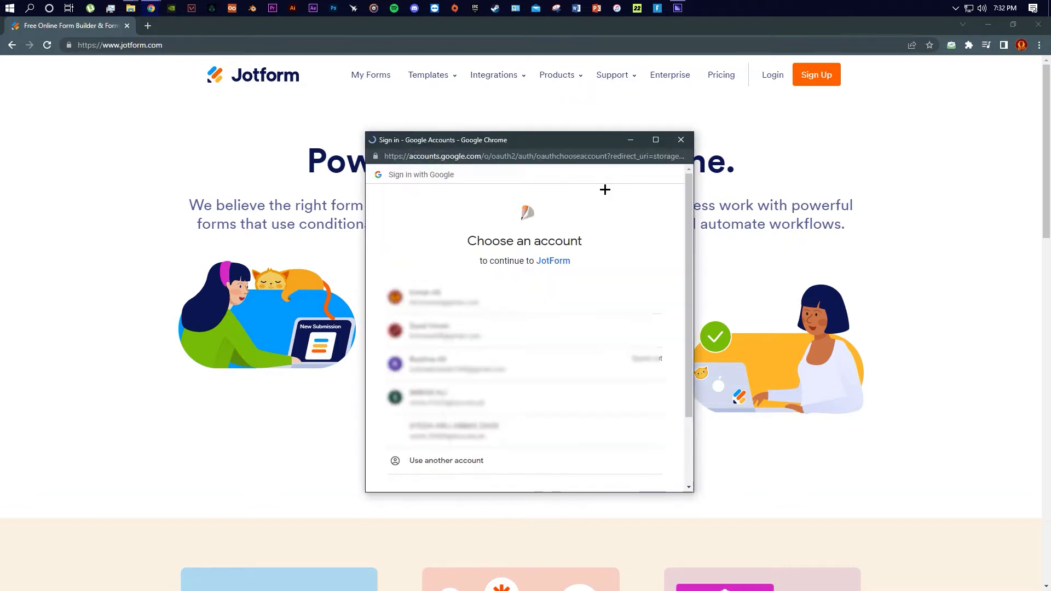
left_click(546, 284)
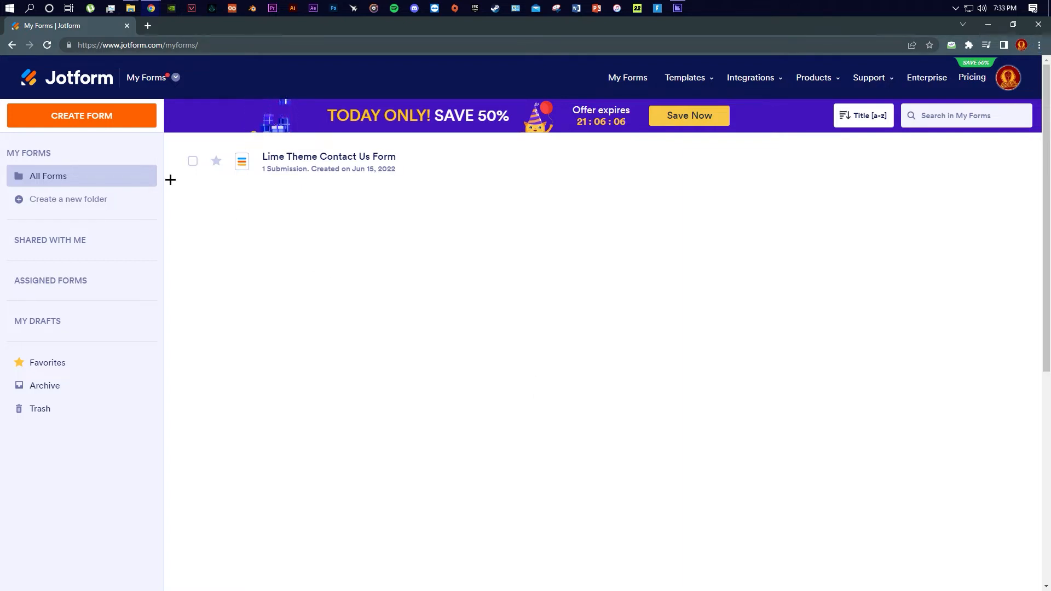
Go to My Approvals and start creating a new approval flow from a template
left_click(176, 78)
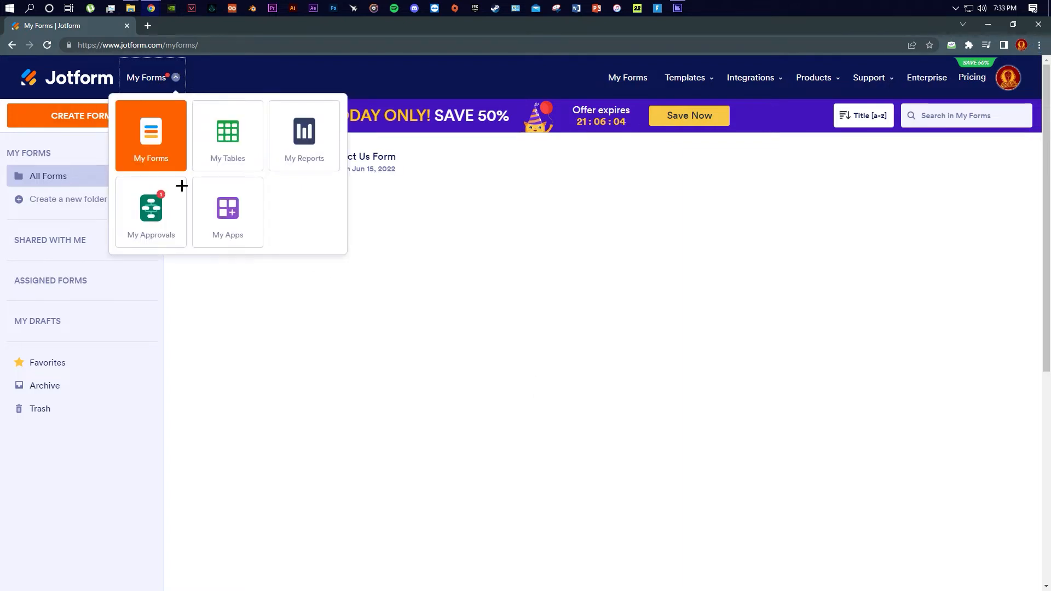
left_click(156, 208)
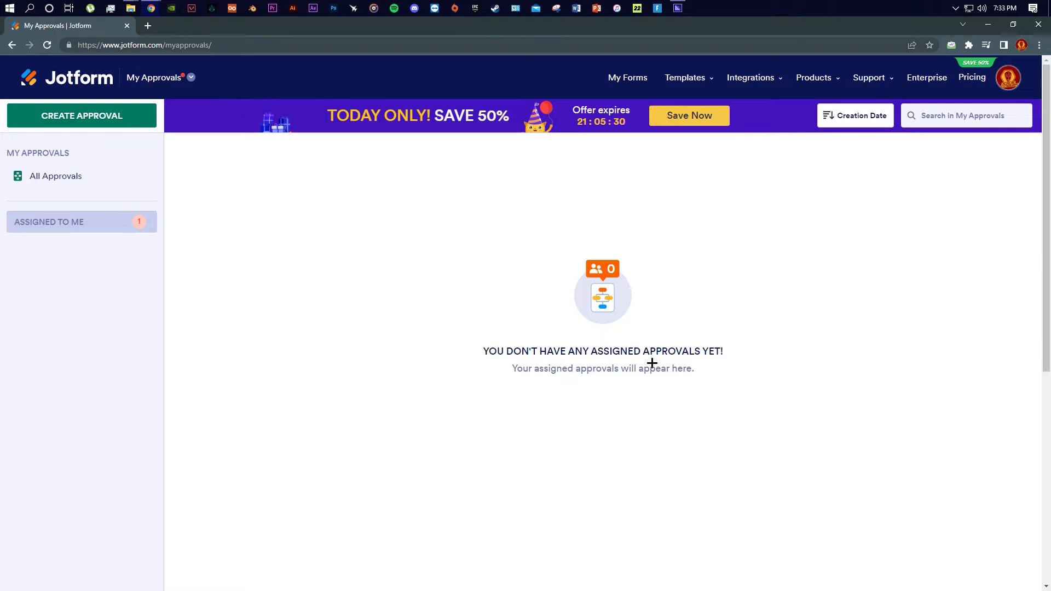
left_click(93, 117)
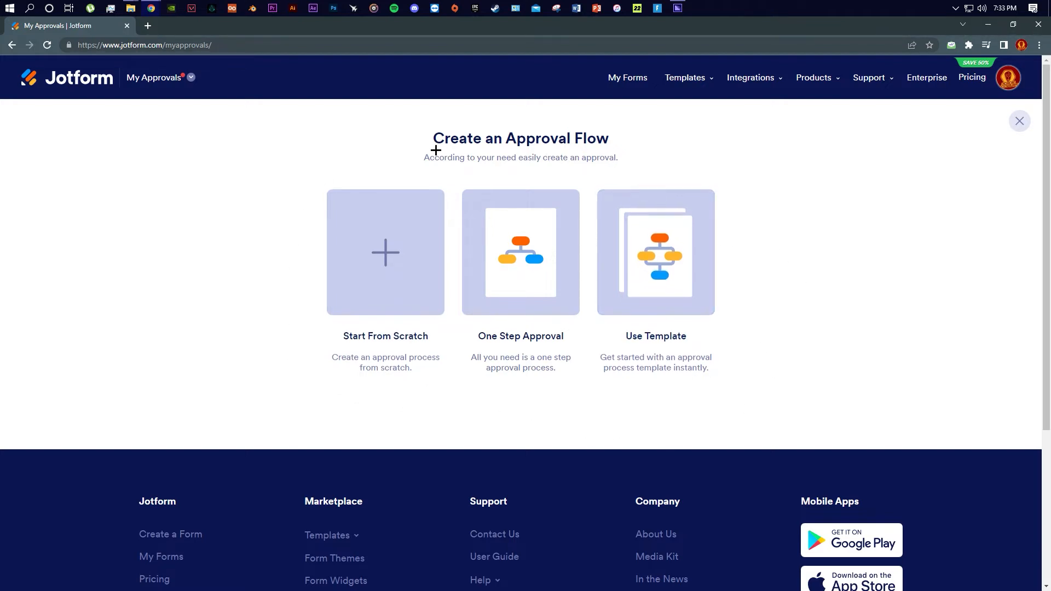
left_click_drag(436, 150, 654, 140)
left_click(784, 173)
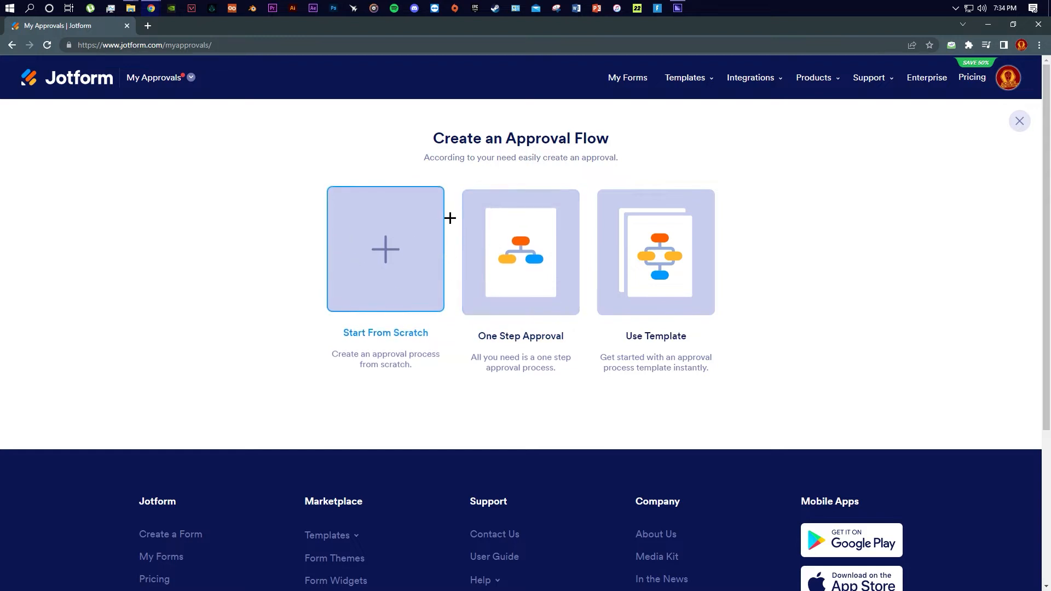
left_click(633, 248)
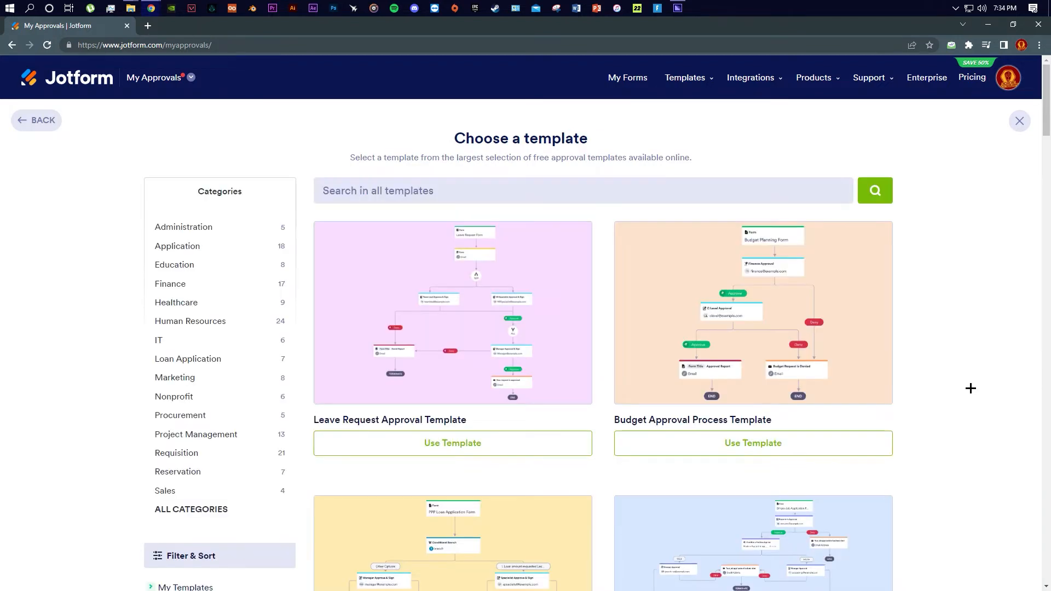
Browse the approval templates and examine the overview of all template categories
scroll(940, 320, "down", 14)
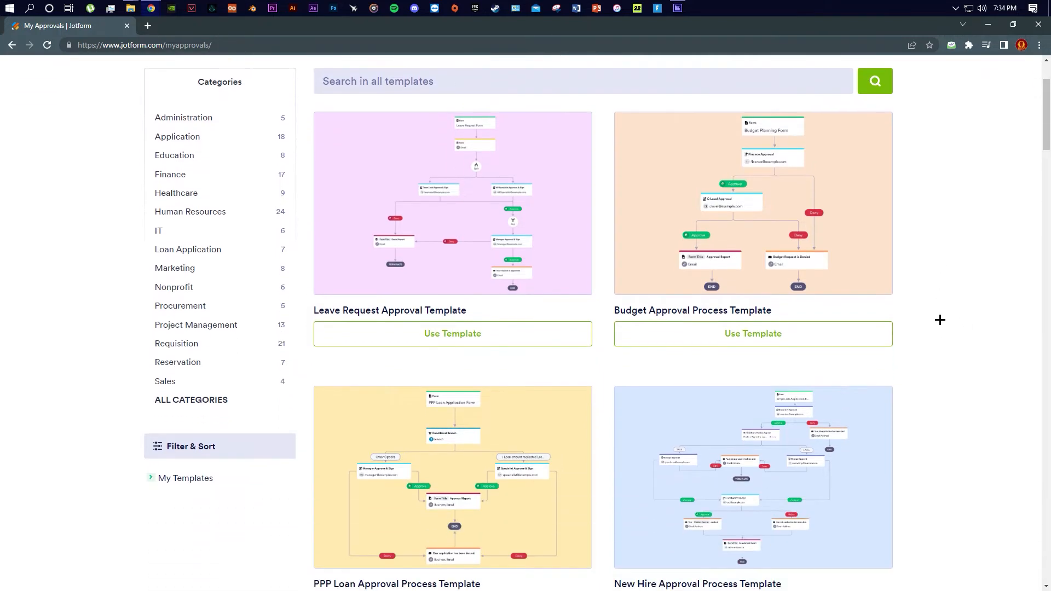
scroll(944, 359, "up", 8)
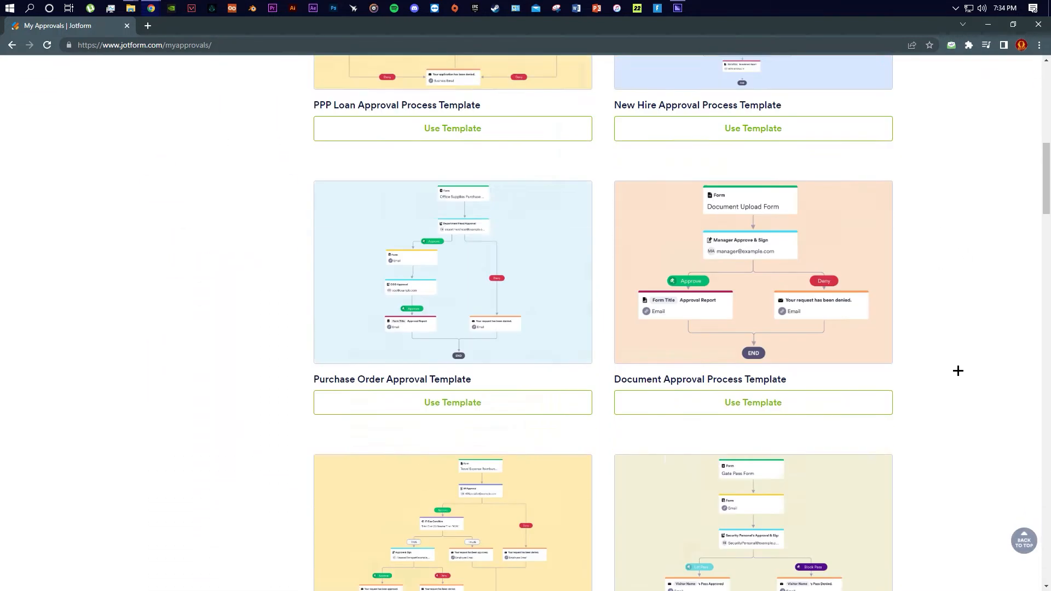
scroll(1014, 441, "down", 10)
left_click_drag(1047, 290, 1048, 61)
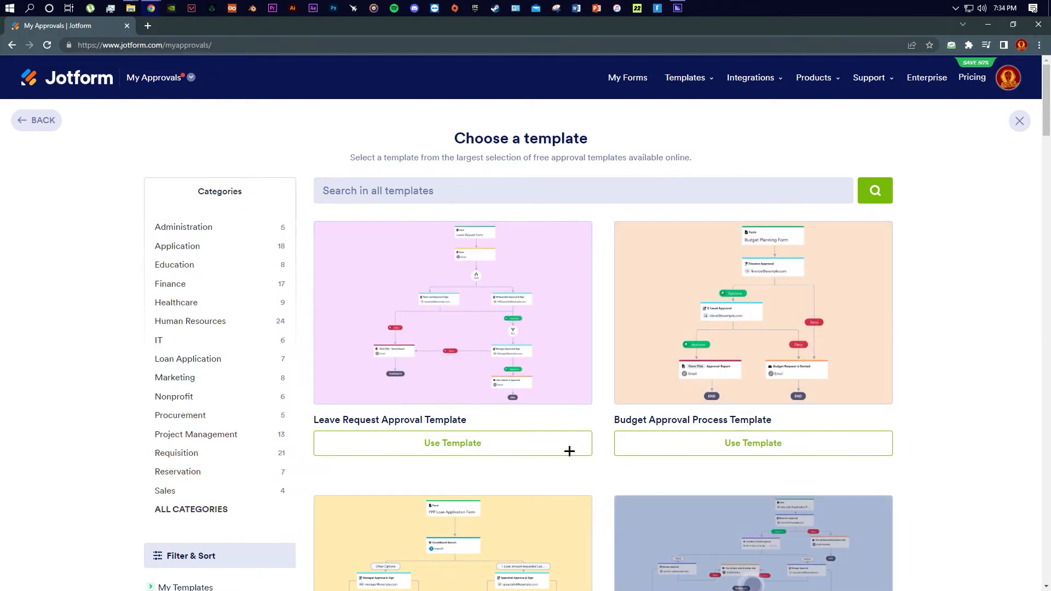
left_click(172, 513)
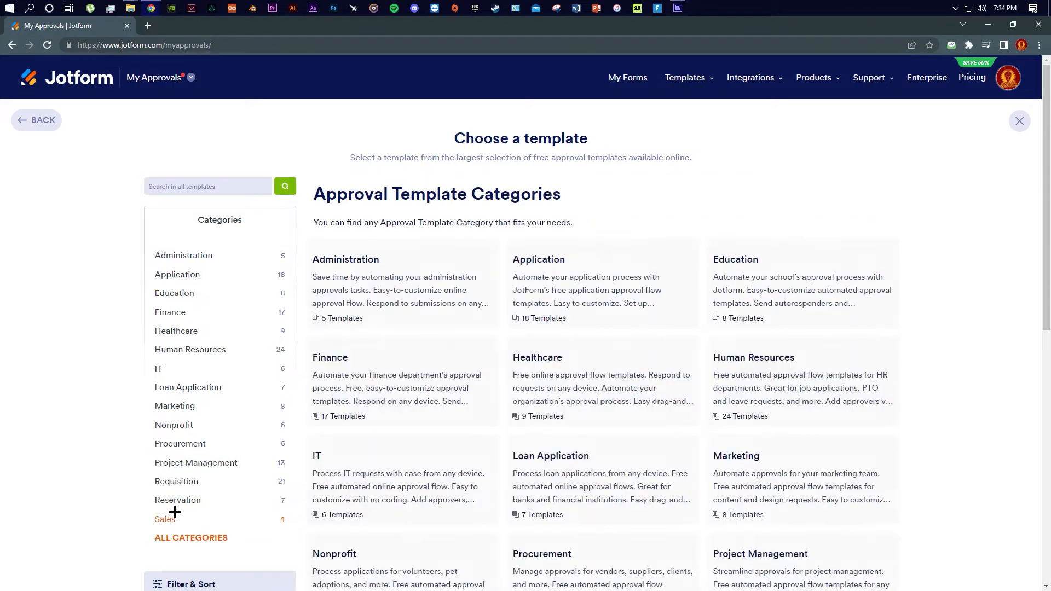
scroll(922, 281, "down", 1)
scroll(921, 281, "down", 5)
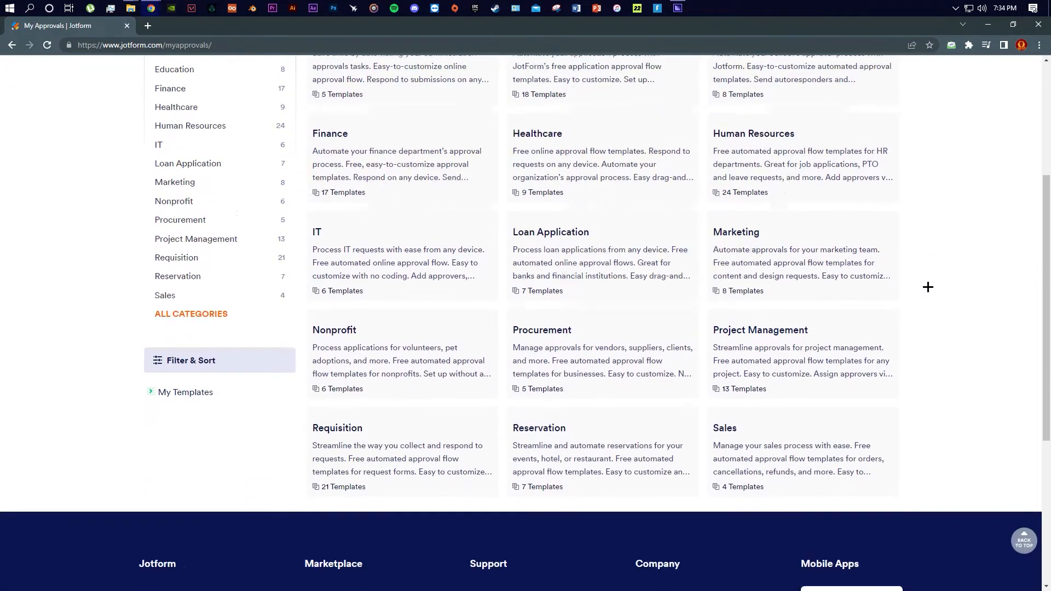
scroll(938, 292, "up", 5)
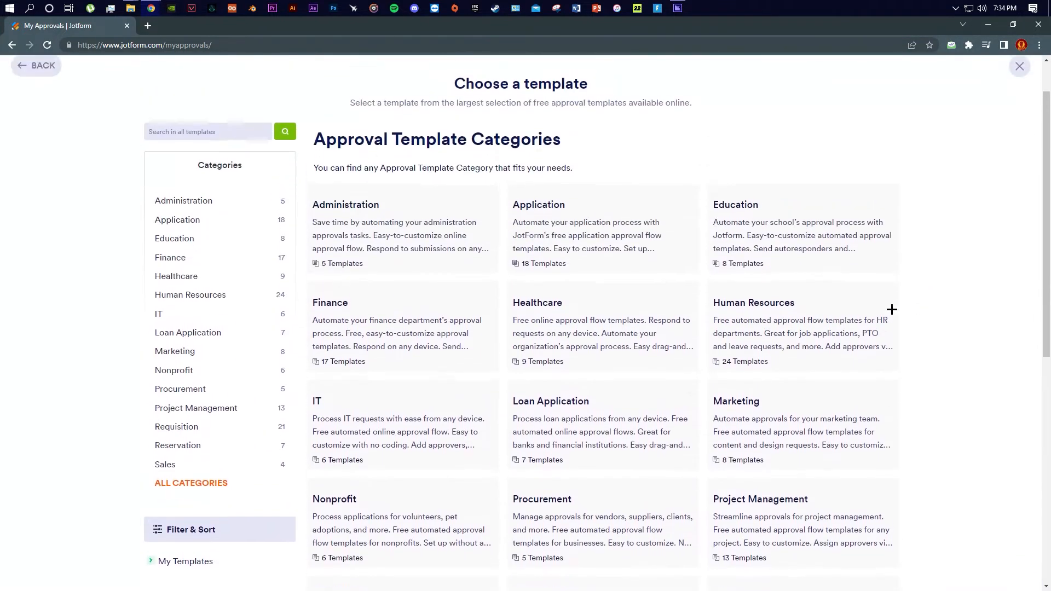
scroll(957, 307, "down", 5)
Try sorting the templates by Recent, and return to the general template list
left_click(185, 312)
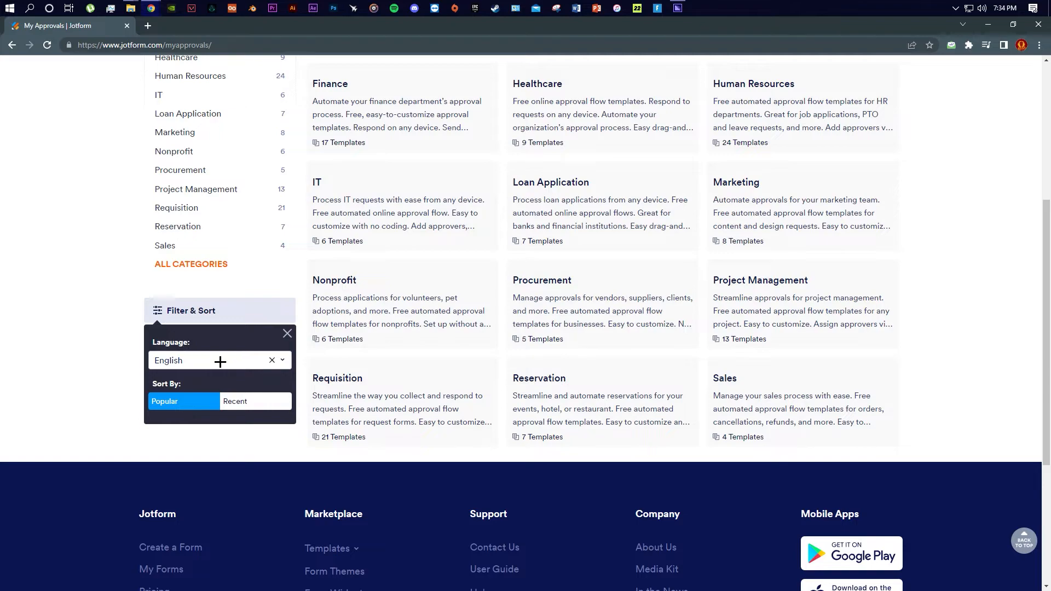
left_click(244, 403)
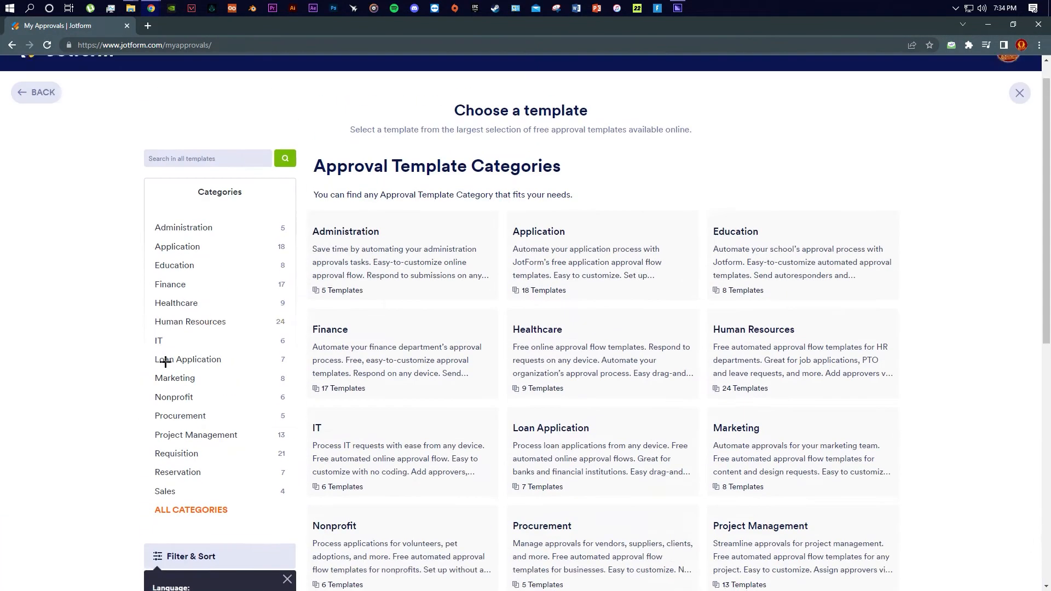
scroll(165, 362, "up", 1)
left_click(193, 189)
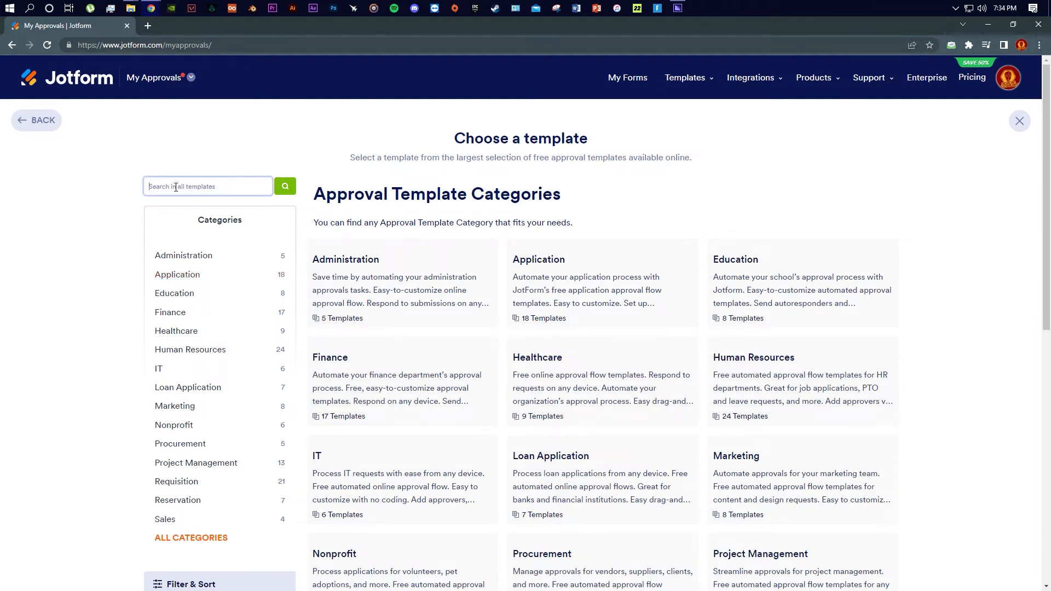
left_click(201, 311)
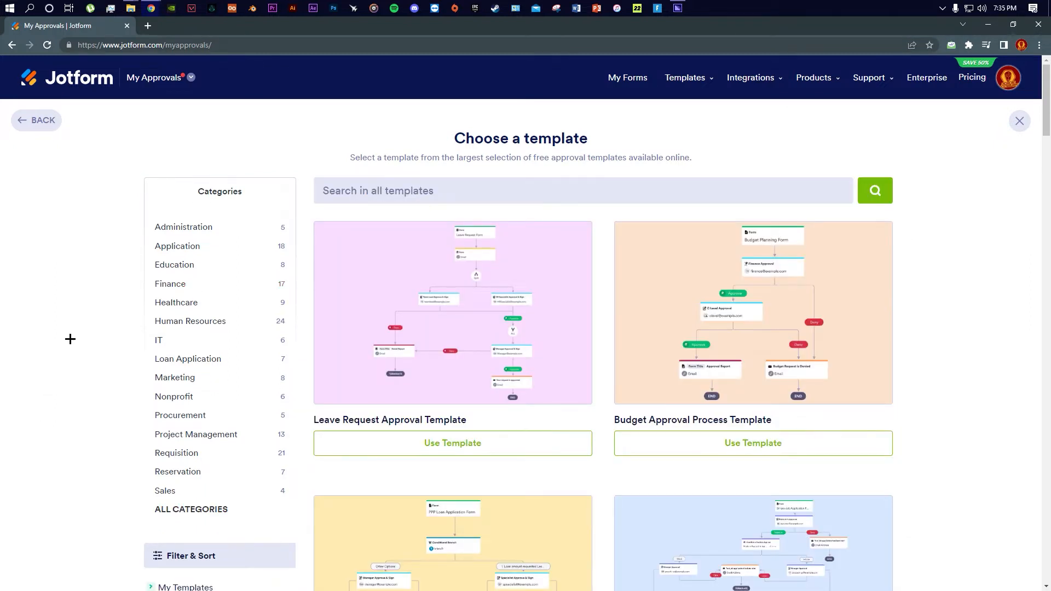
Preview the form and approval flow of the Leave Request Approval Template, and create the approval from this template
mouse_move(406, 365)
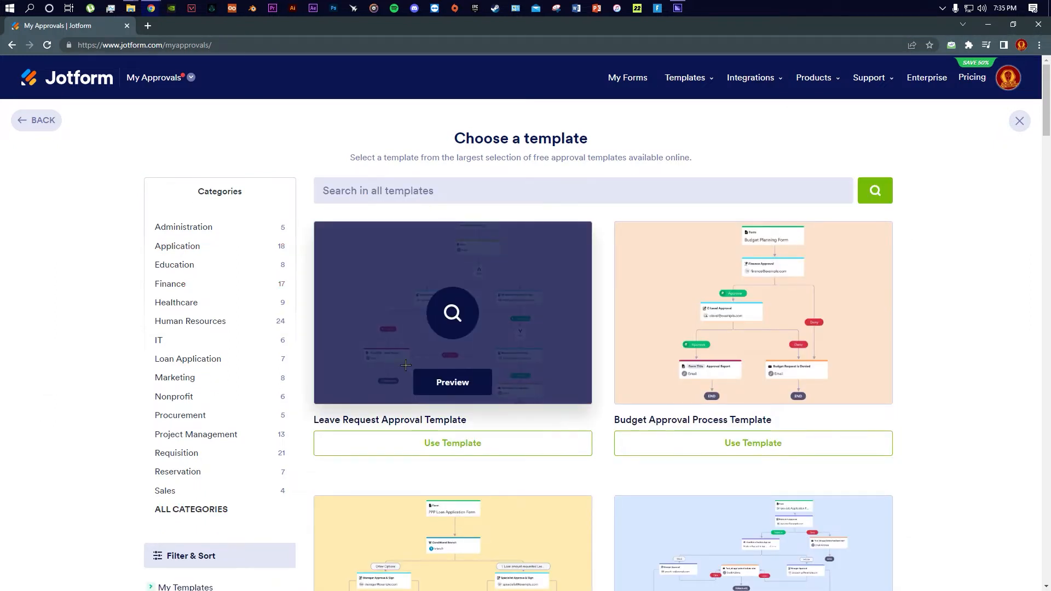
left_click(438, 385)
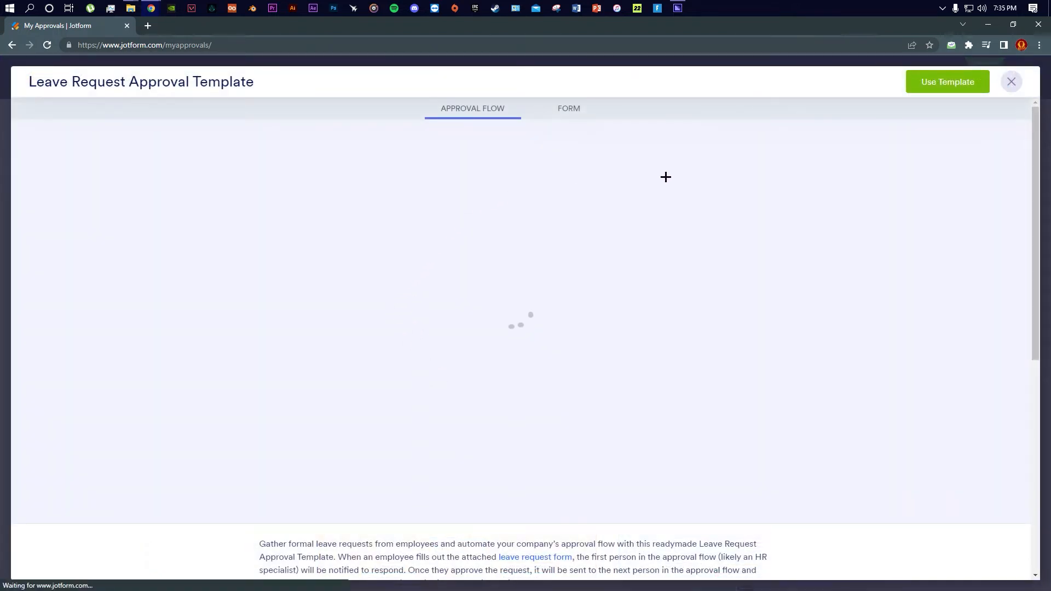
left_click(570, 111)
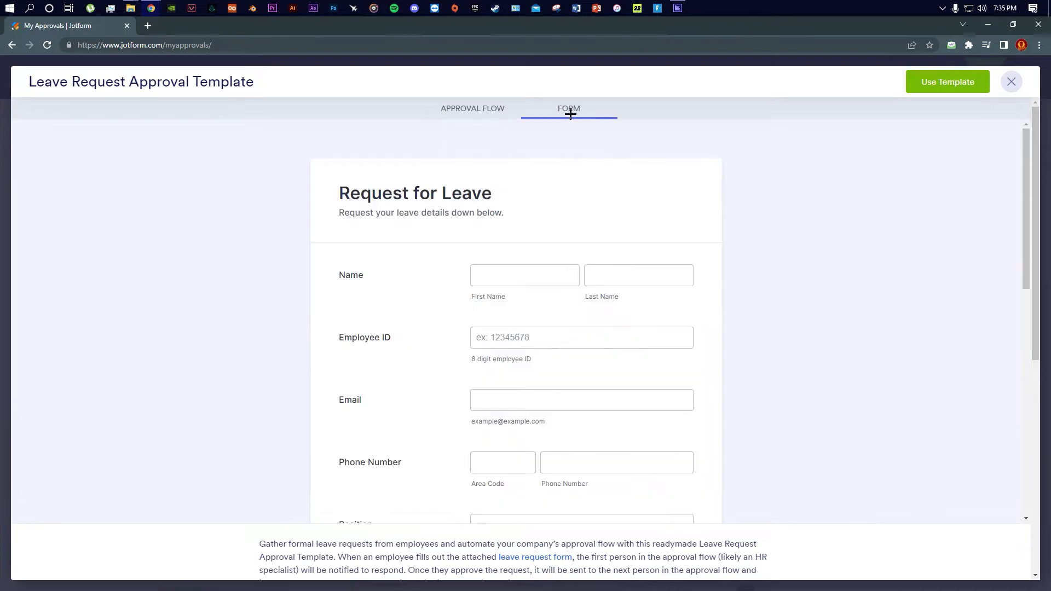
left_click_drag(414, 194, 506, 193)
left_click(321, 237)
scroll(425, 251, "down", 8)
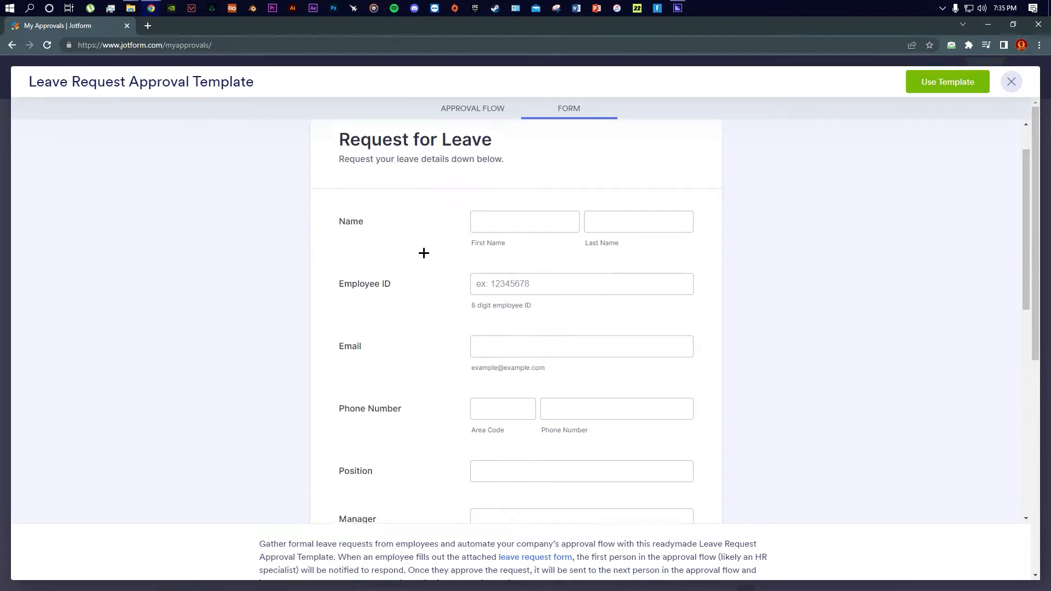
left_click(471, 108)
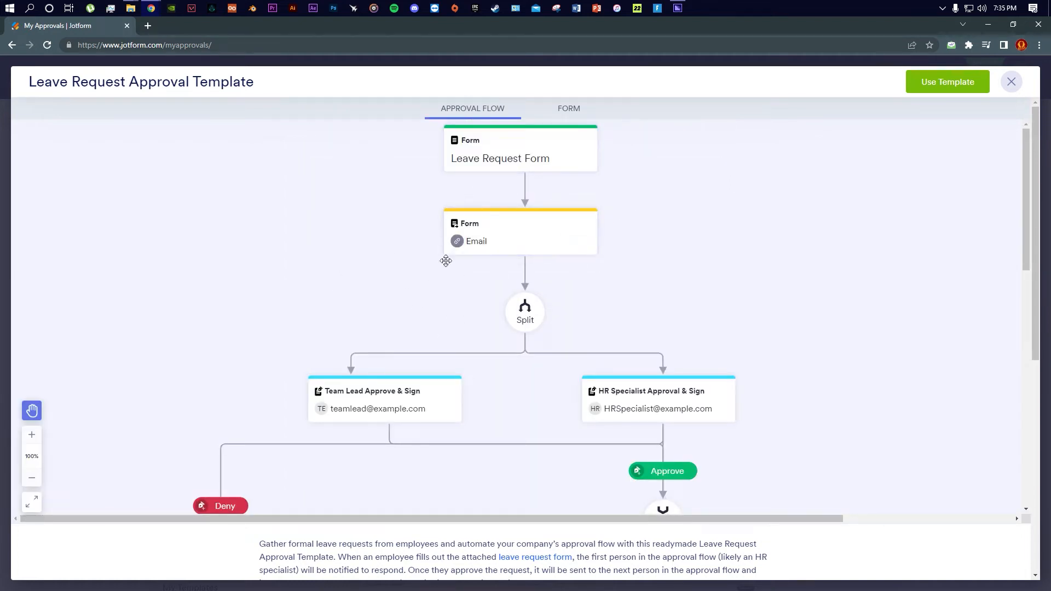
left_click(940, 83)
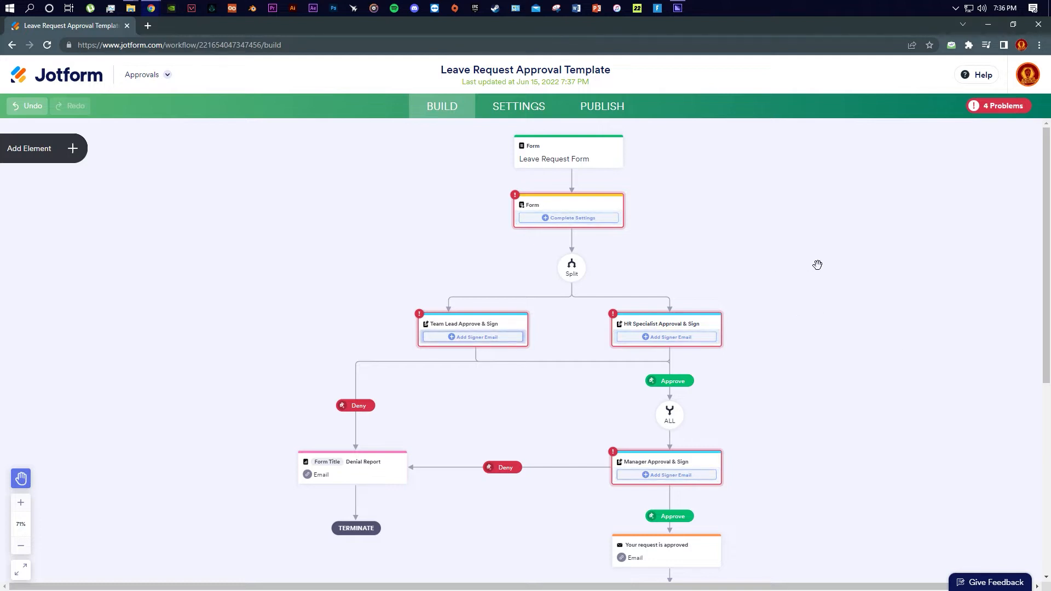
mouse_move(817, 265)
left_mouse_down()
mouse_move(793, 244)
mouse_move(840, 208)
mouse_move(898, 275)
mouse_move(786, 306)
mouse_move(781, 261)
mouse_move(821, 262)
mouse_move(823, 277)
left_mouse_up()
right_click(823, 277)
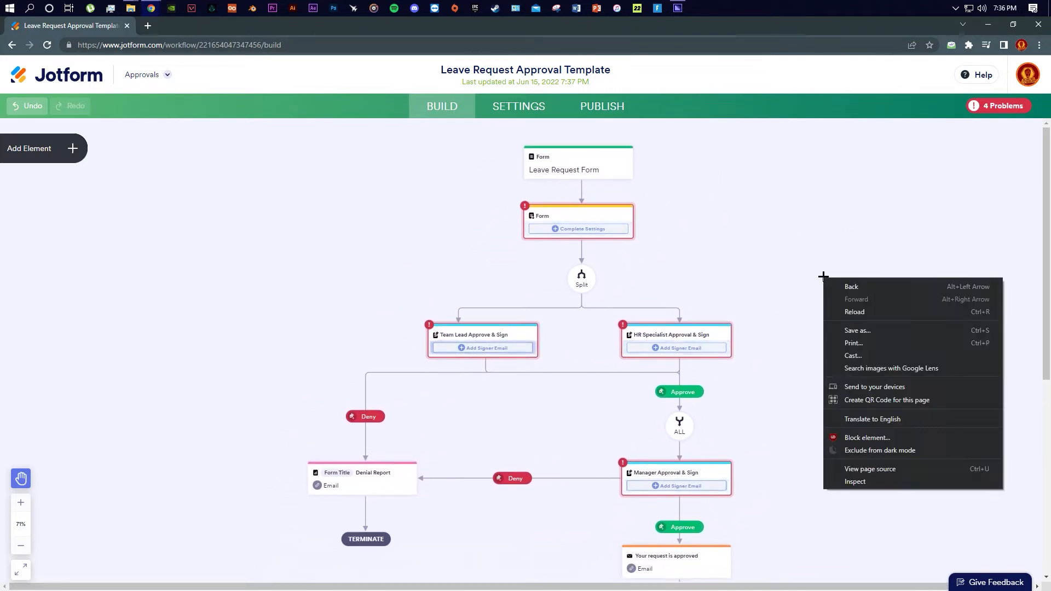
left_click(765, 272)
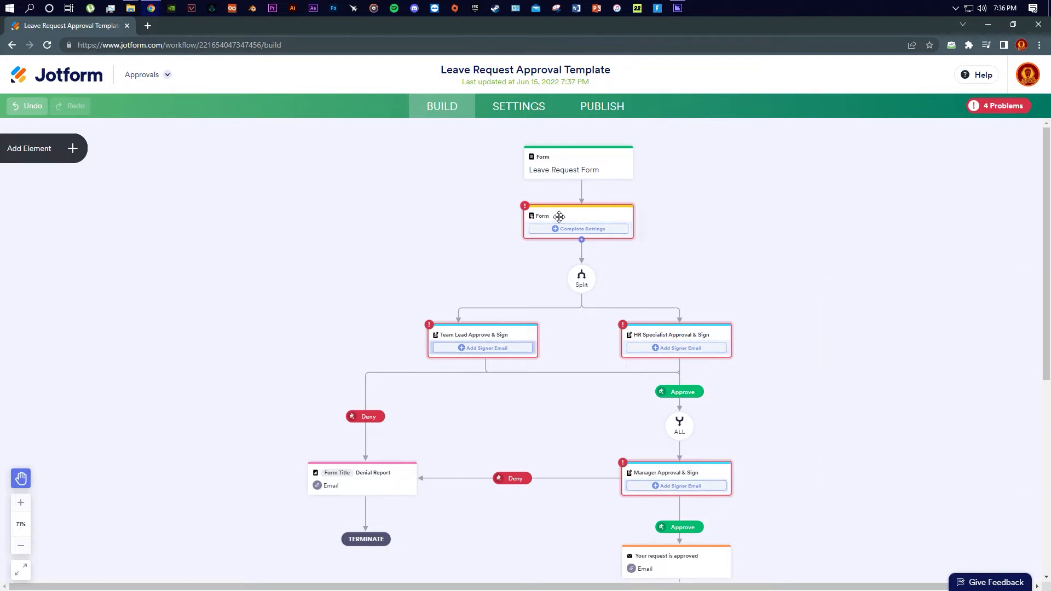
Replace the Form element directly below the Leave Request Form with an Approval element
mouse_move(594, 215)
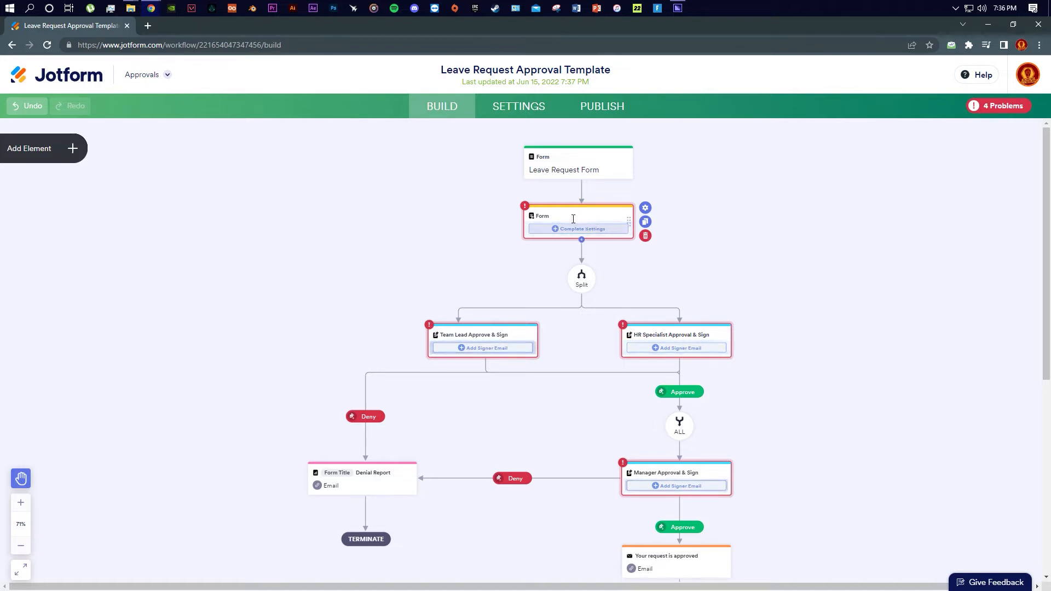
left_click(649, 235)
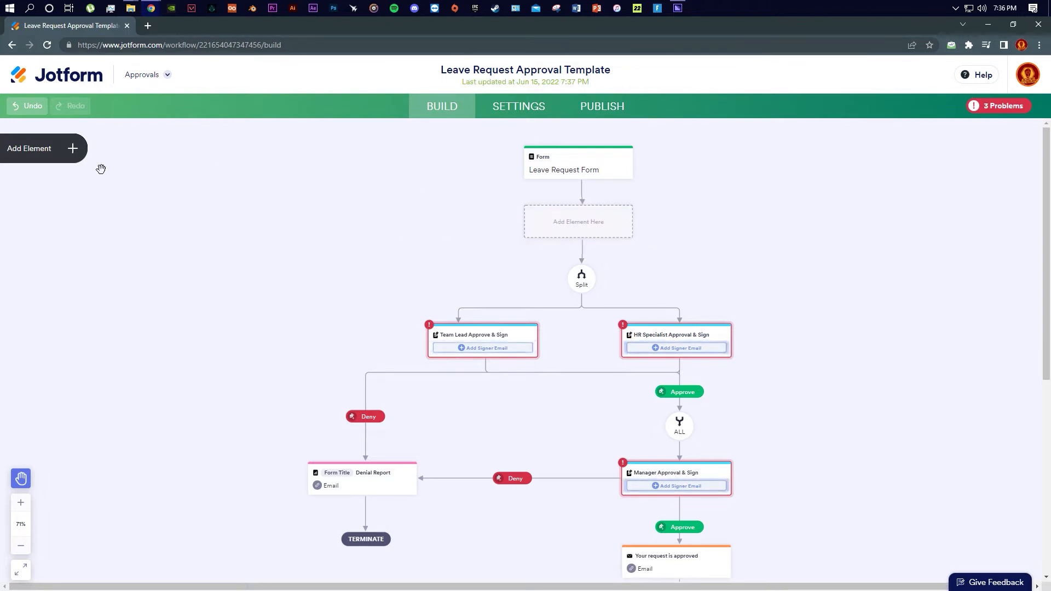
left_click(72, 149)
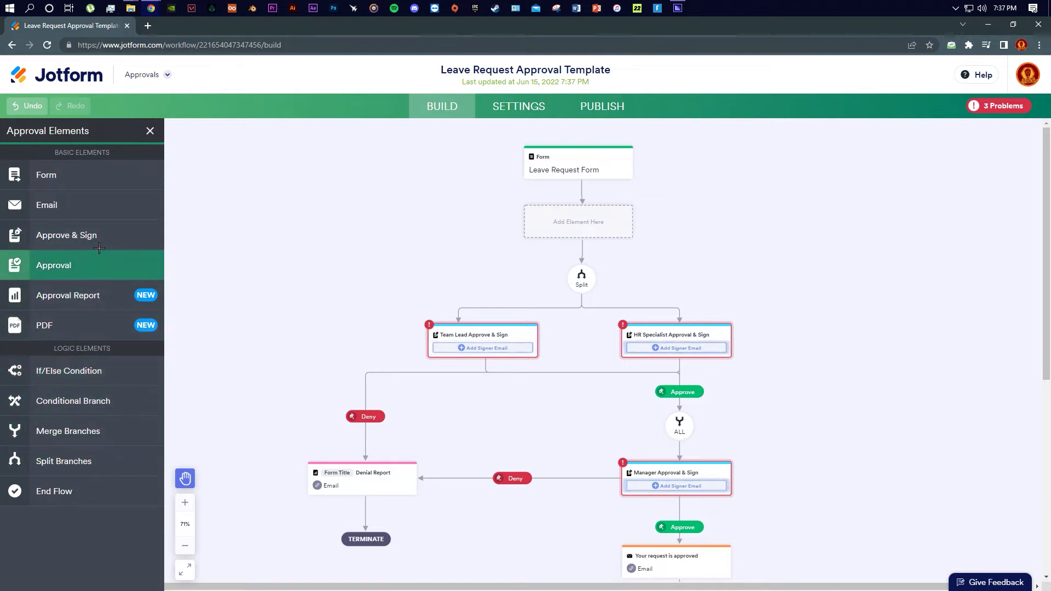
left_click(565, 224)
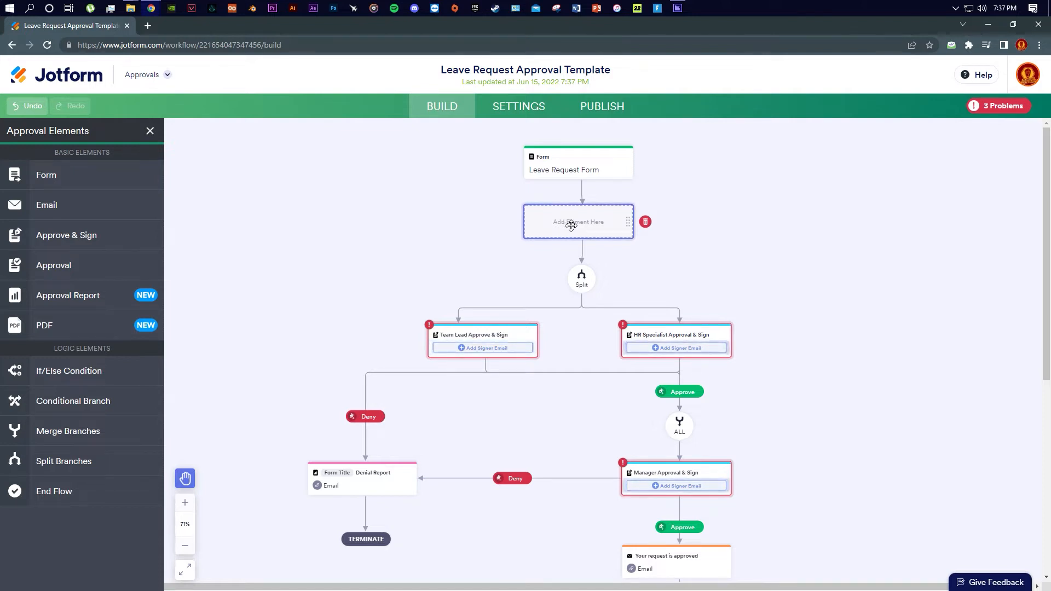
left_click(52, 265)
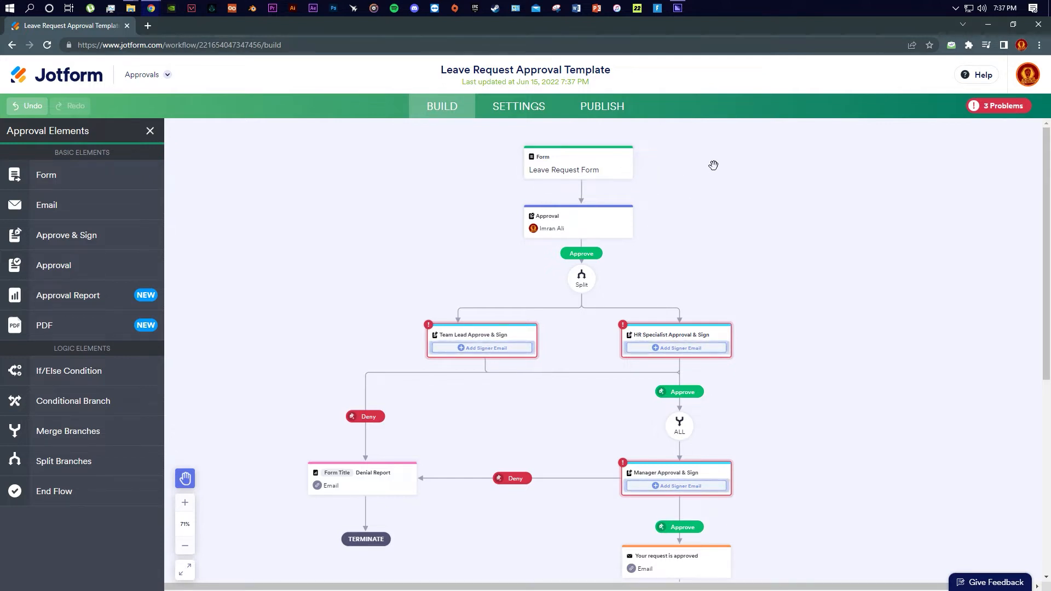
Preview the Leave Request Form from the flow, and return to the approval builder
mouse_move(645, 171)
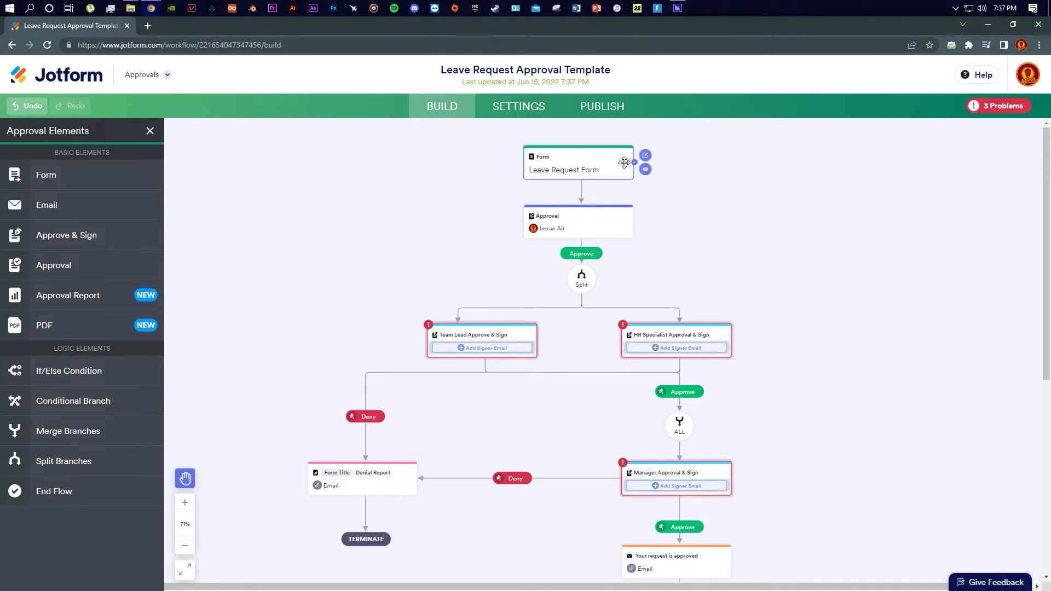
left_click(656, 170)
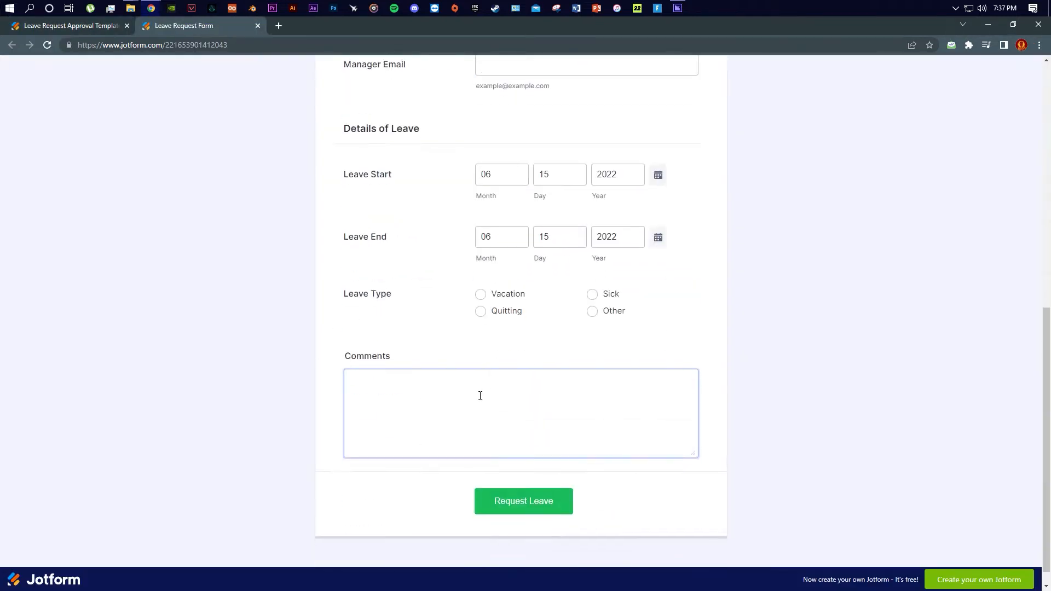
left_click(87, 27)
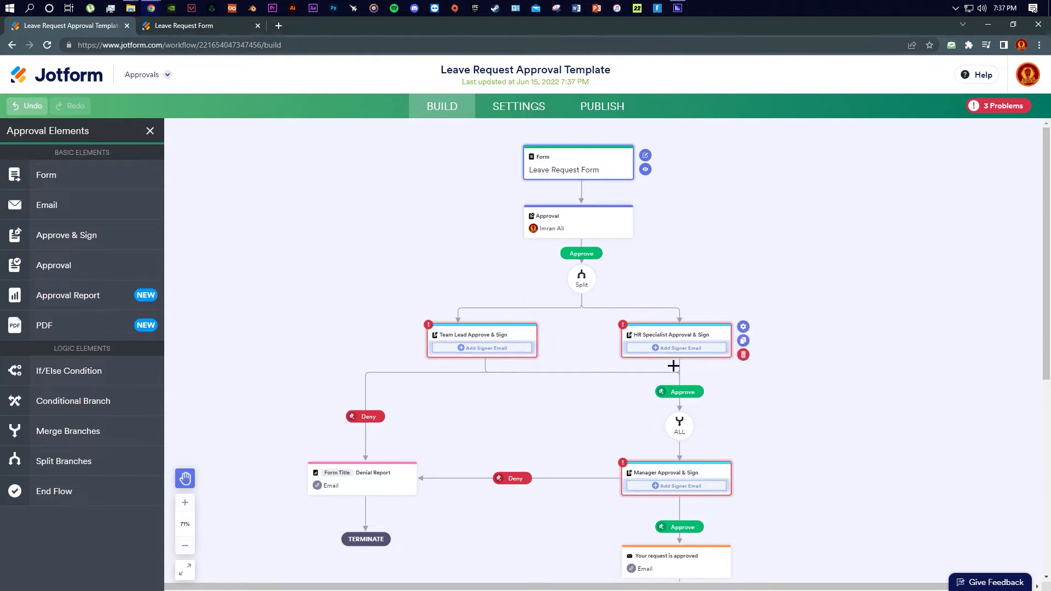
Delete the Approve connection below the first Approval element and the Split element under it
left_click(588, 254)
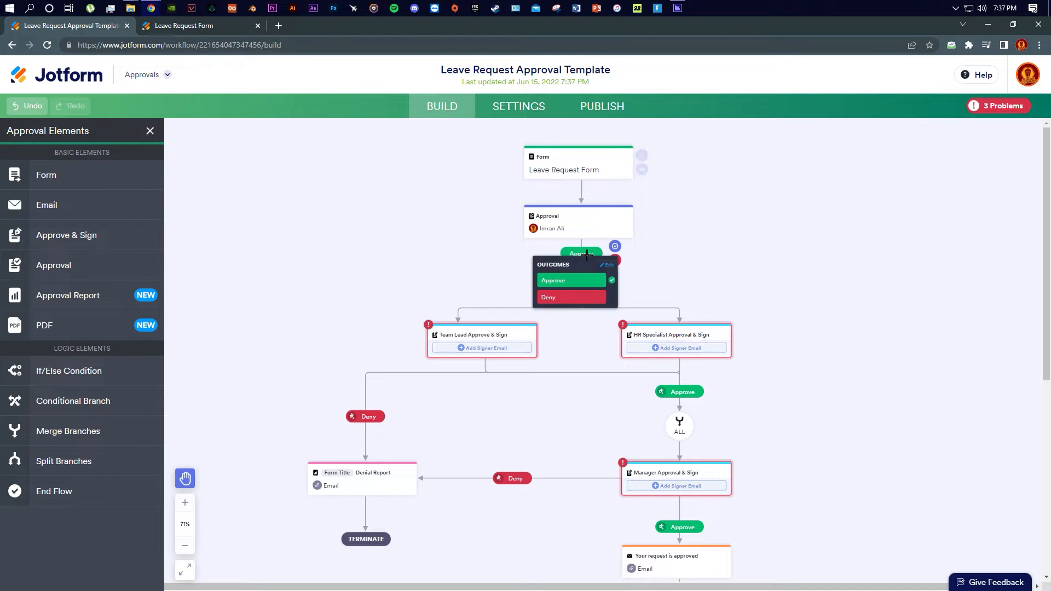
left_click(619, 260)
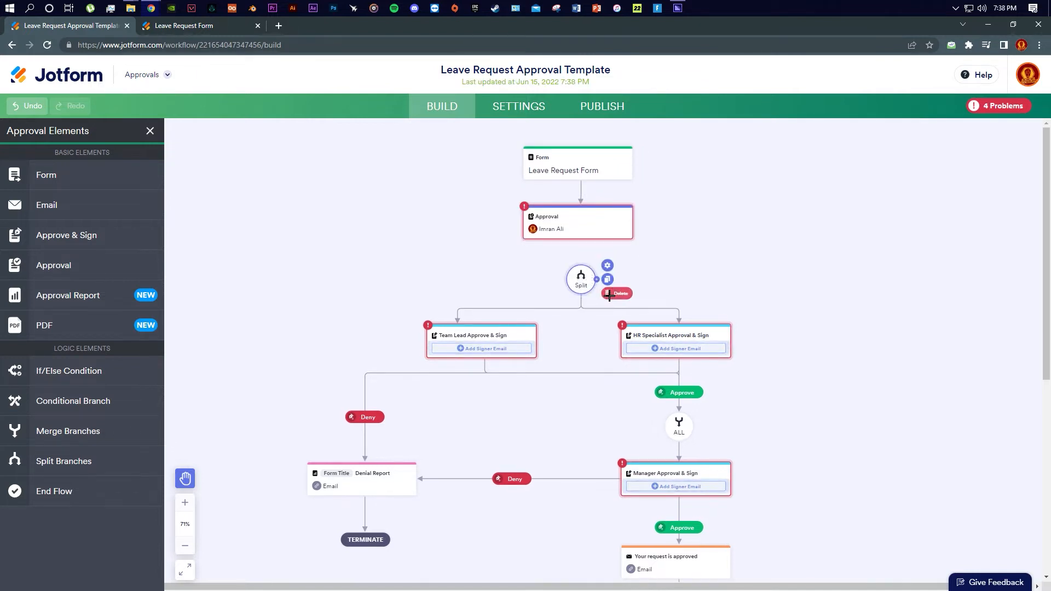
left_click(614, 294)
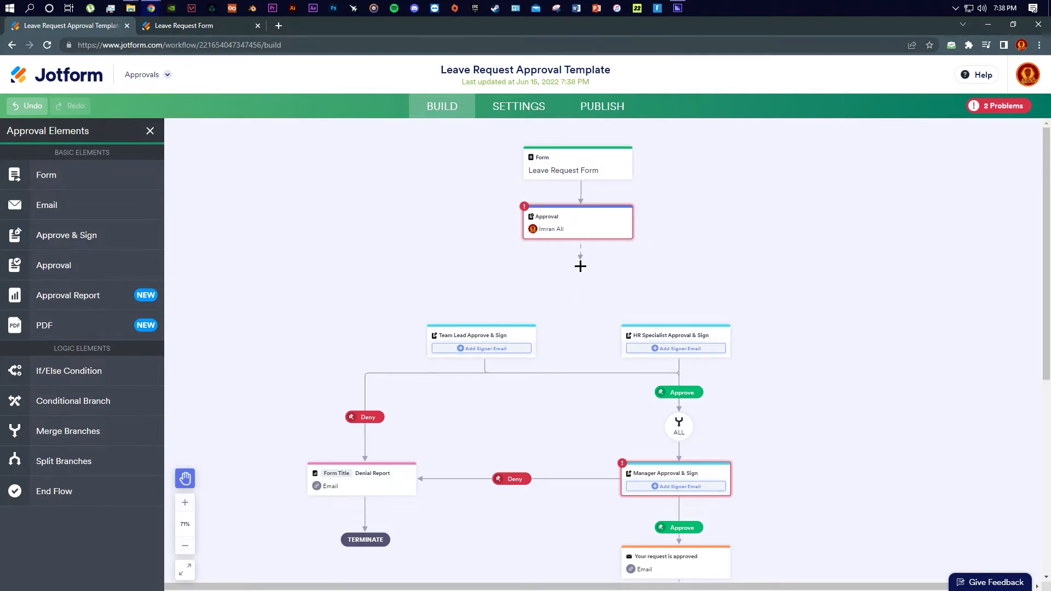
Connect the first Approval element to Team Lead Approve & Sign on Approve and to HR Specialist Approval & Sign on Deny
left_click_drag(549, 287, 481, 323)
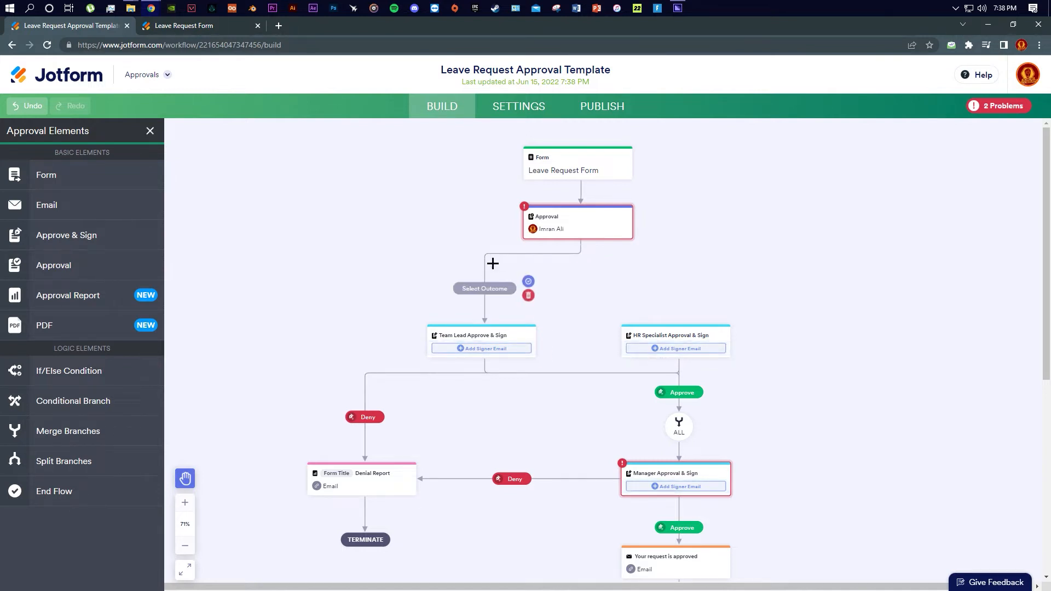
left_click(485, 288)
left_click(470, 315)
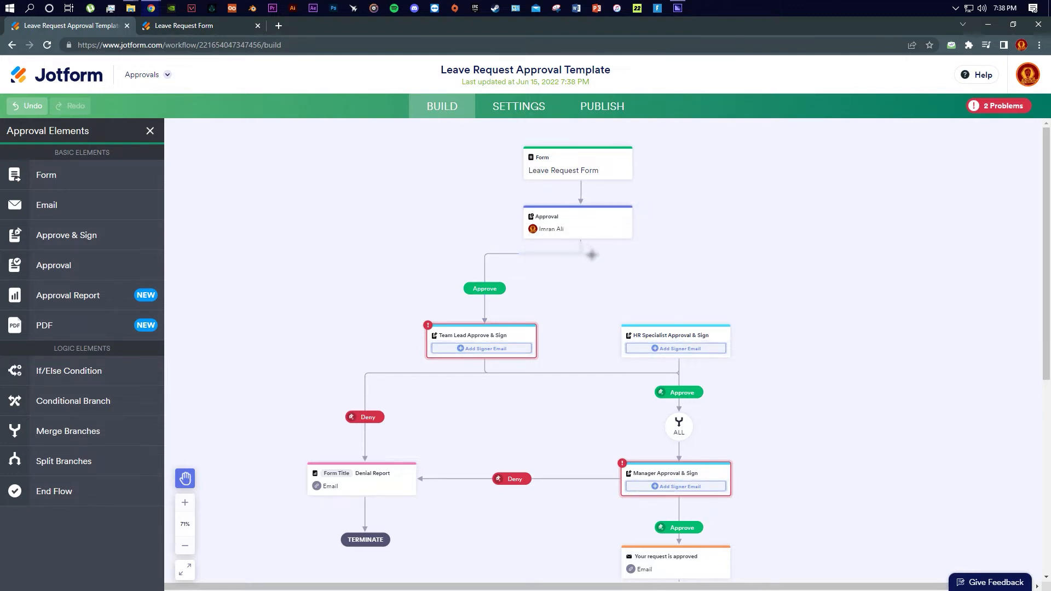
left_click_drag(592, 256, 631, 265)
left_click_drag(677, 317, 678, 327)
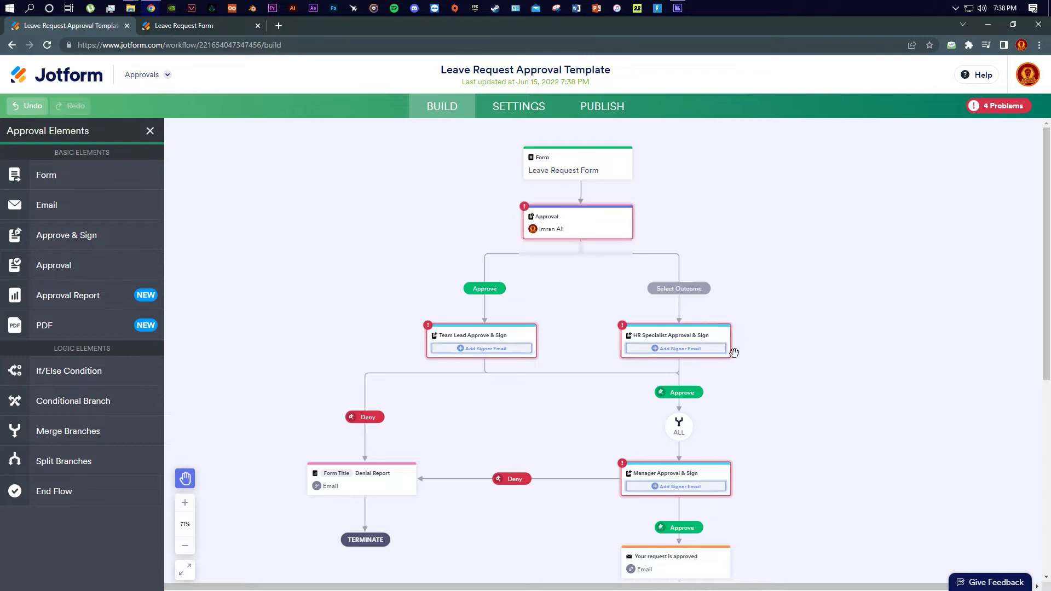
left_click(686, 290)
left_click(671, 332)
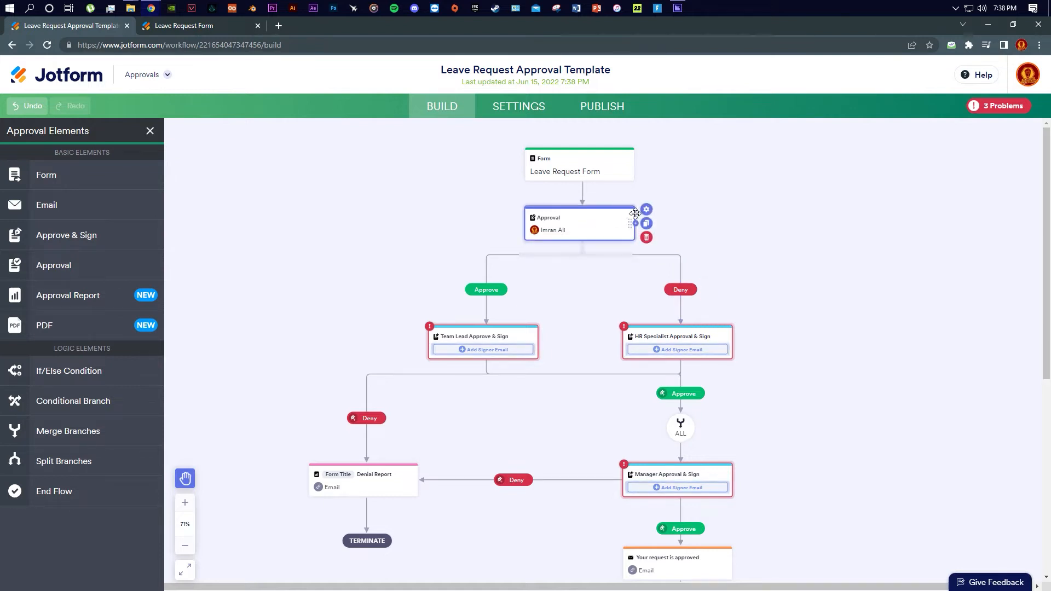
Open the first Approval element's properties, try clearing the approver email, restore it, and close the properties
left_click(646, 210)
scroll(927, 374, "down", 1)
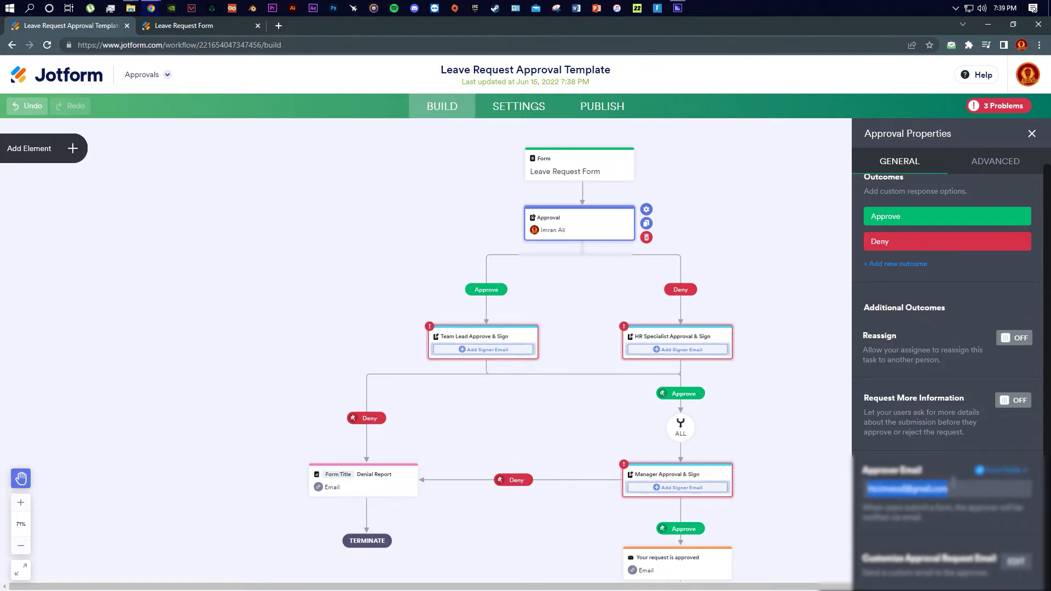
key("BackSpace")
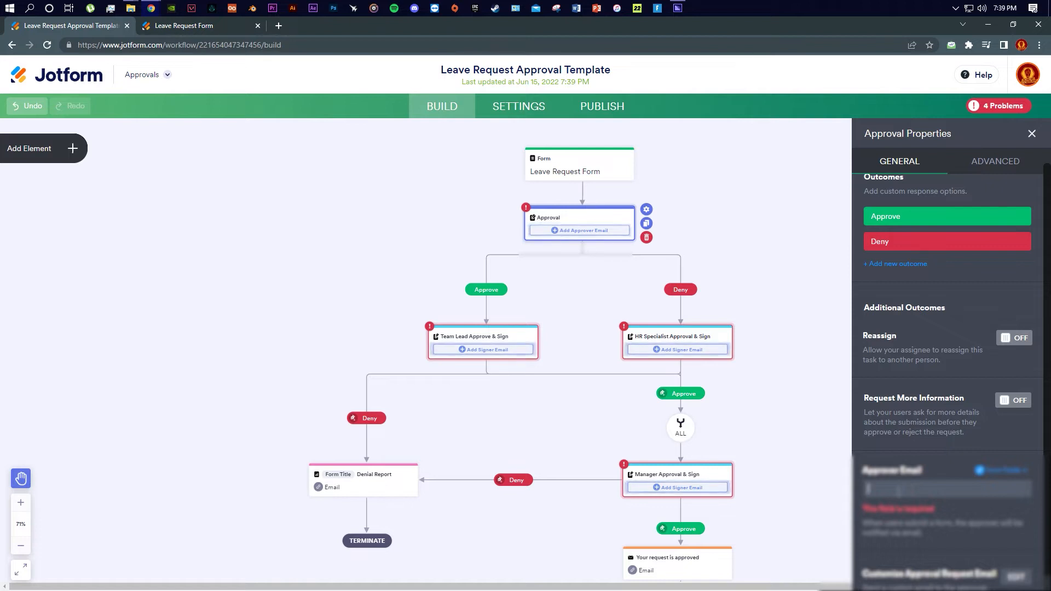
key("ctrl+z")
left_click(825, 381)
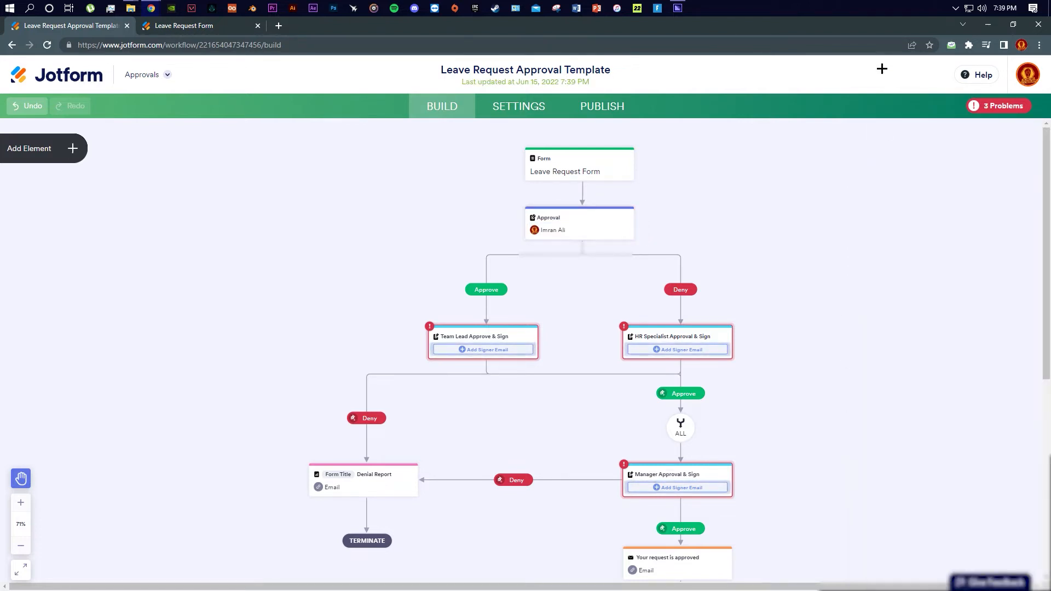
scroll(726, 219, "down", 1)
scroll(526, 342, "up", 1)
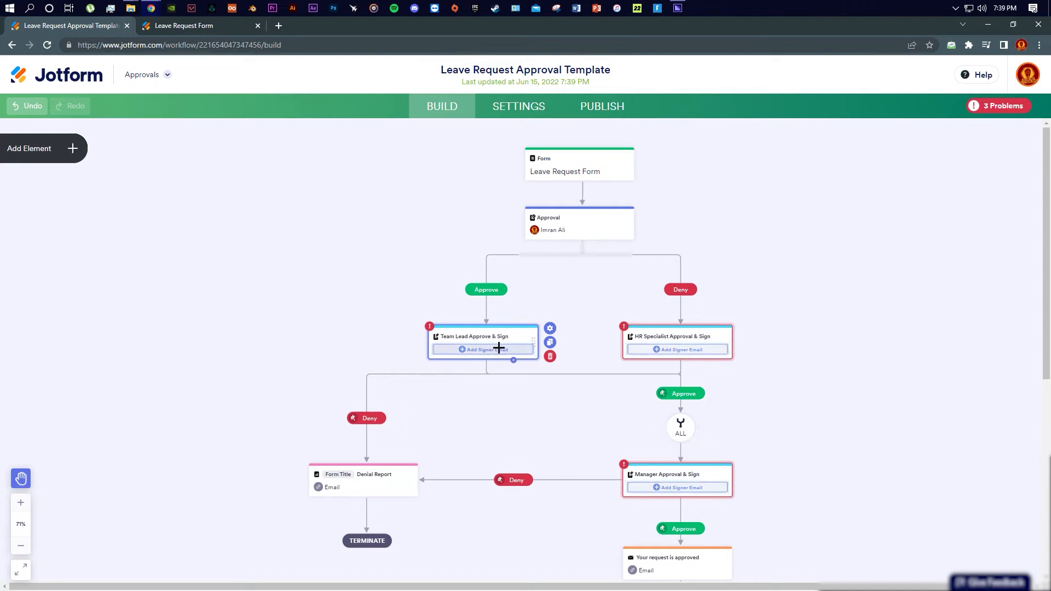
Replace the Team Lead Approve & Sign element with an Approval element
left_click(550, 356)
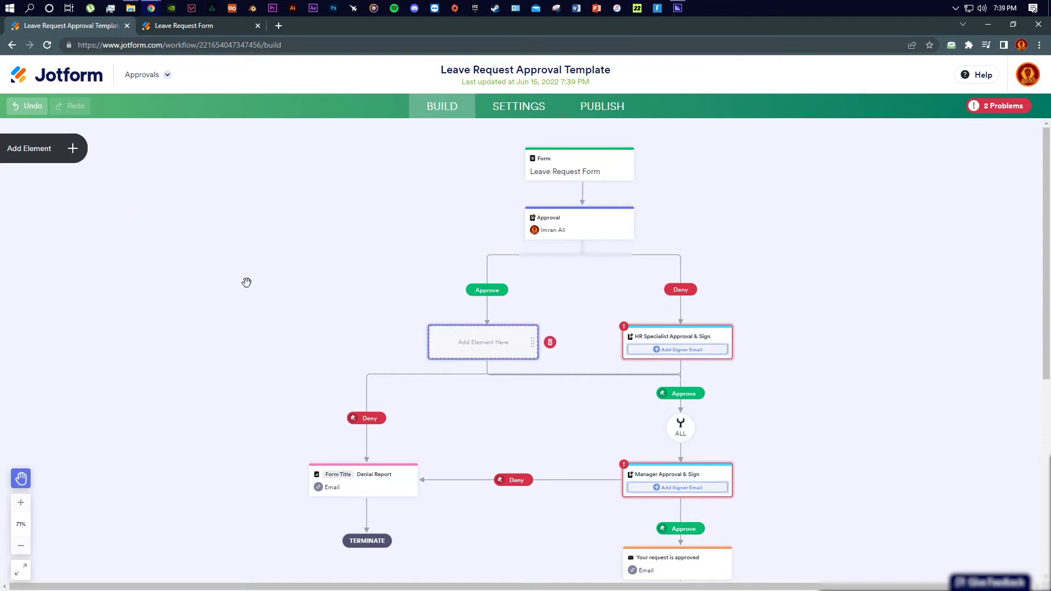
left_click(71, 149)
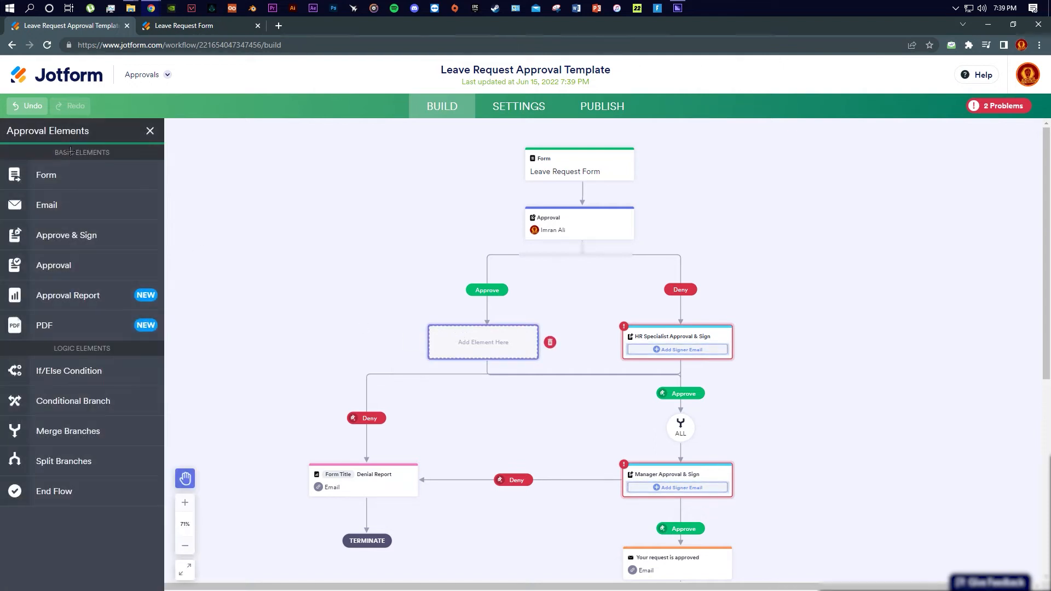
left_click(95, 265)
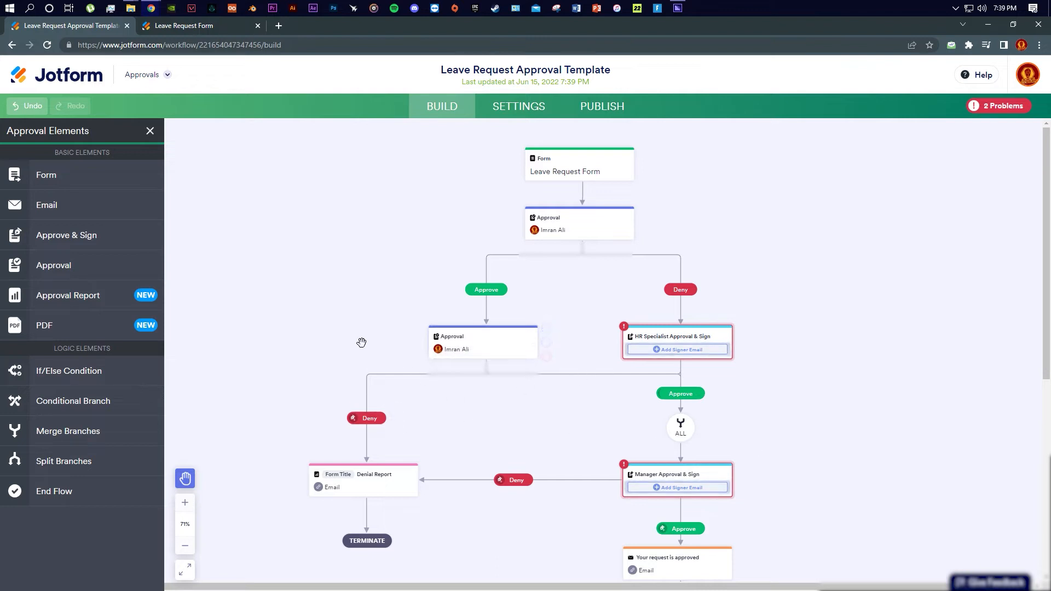
Review the general and advanced properties of the Approval element on the Approve branch
left_click(549, 328)
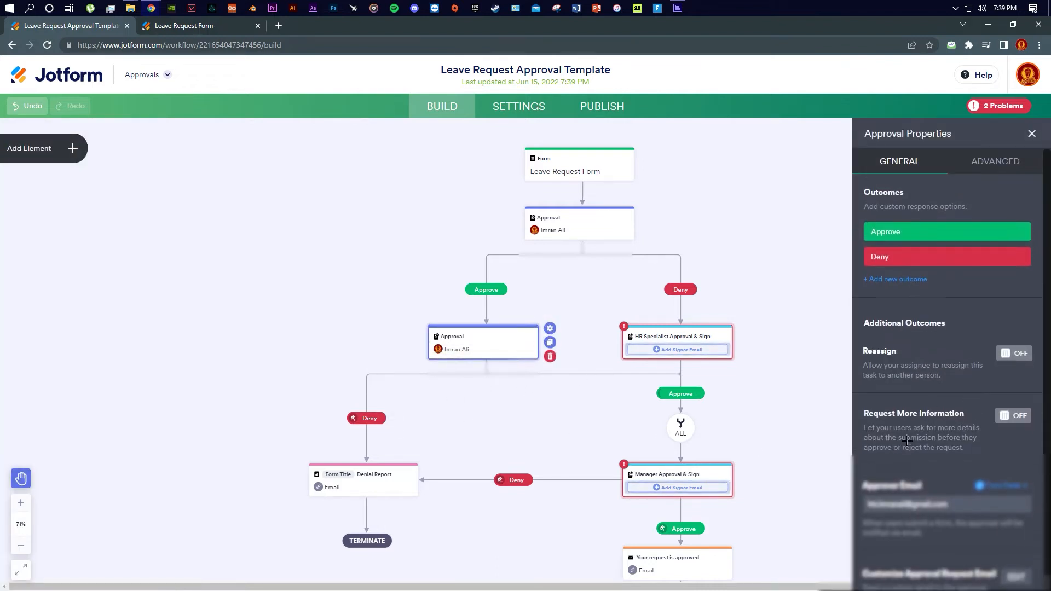
scroll(879, 503, "down", 1)
scroll(944, 301, "up", 1)
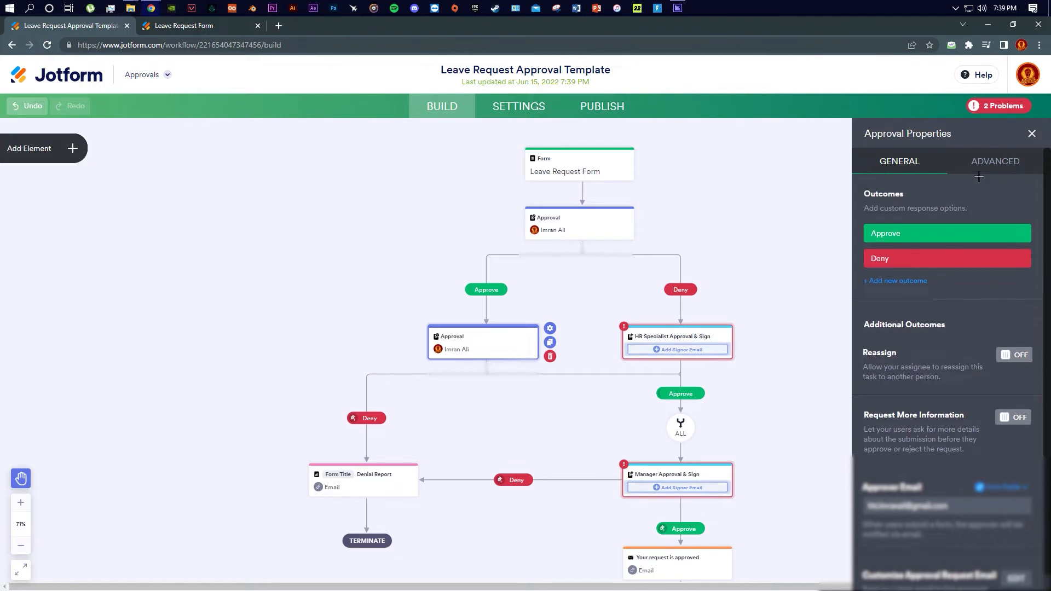
left_click(984, 160)
scroll(915, 246, "down", 2)
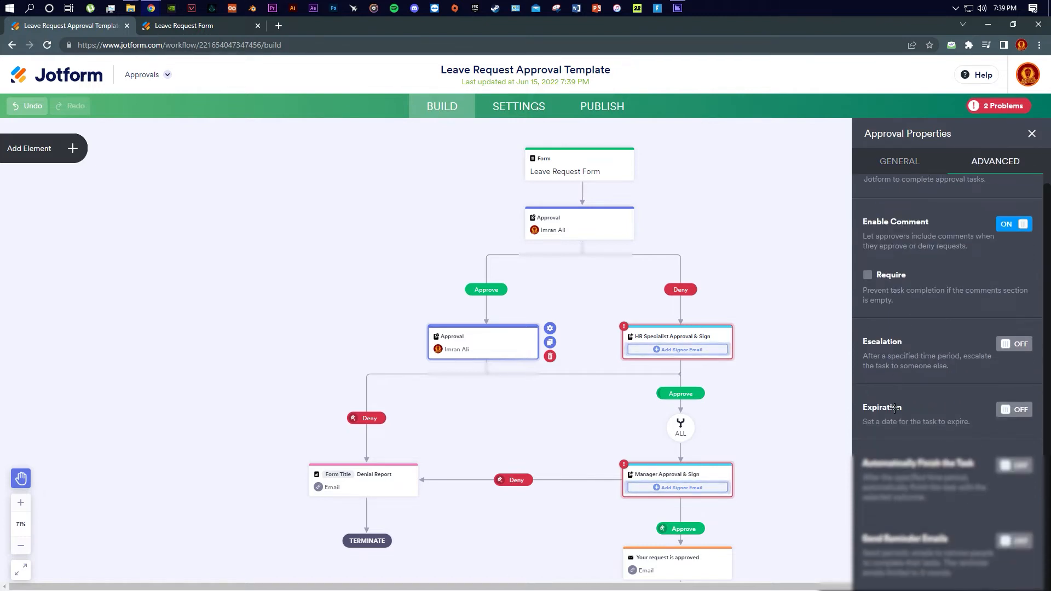
scroll(908, 521, "up", 2)
left_click(901, 164)
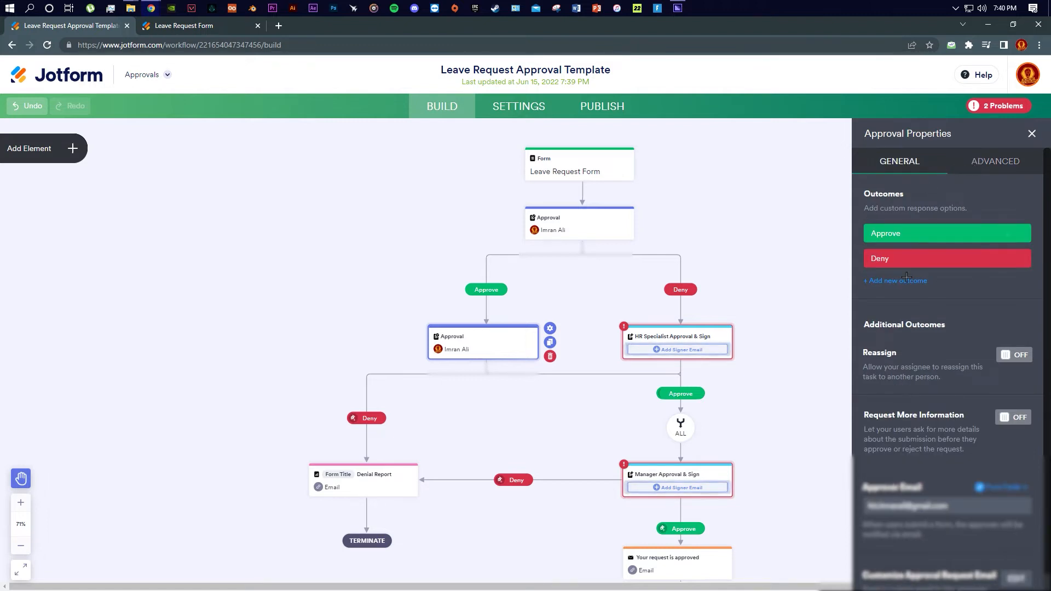
left_click(822, 294)
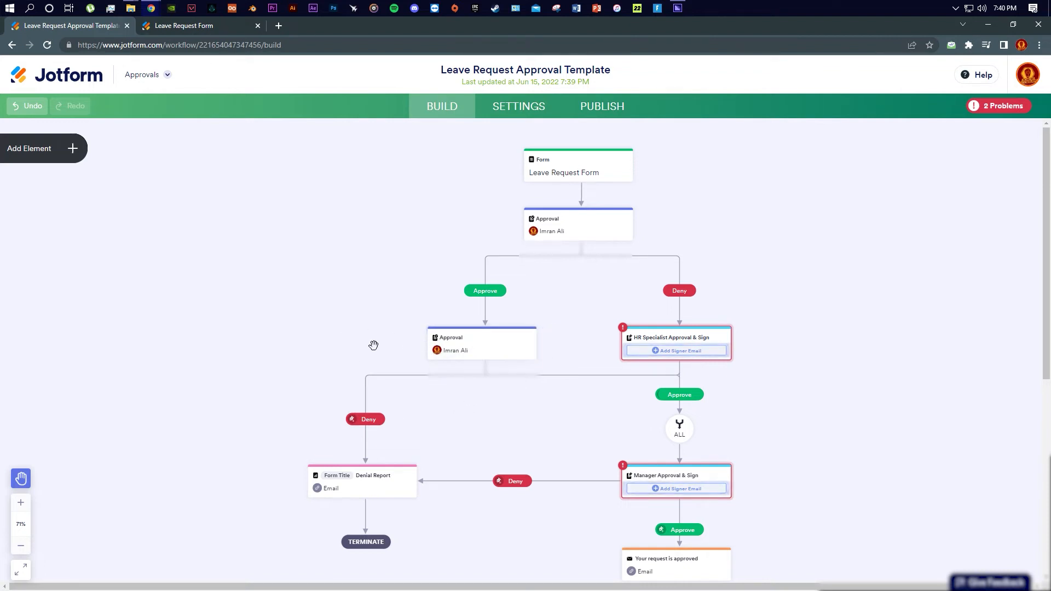
left_click_drag(441, 343, 475, 346)
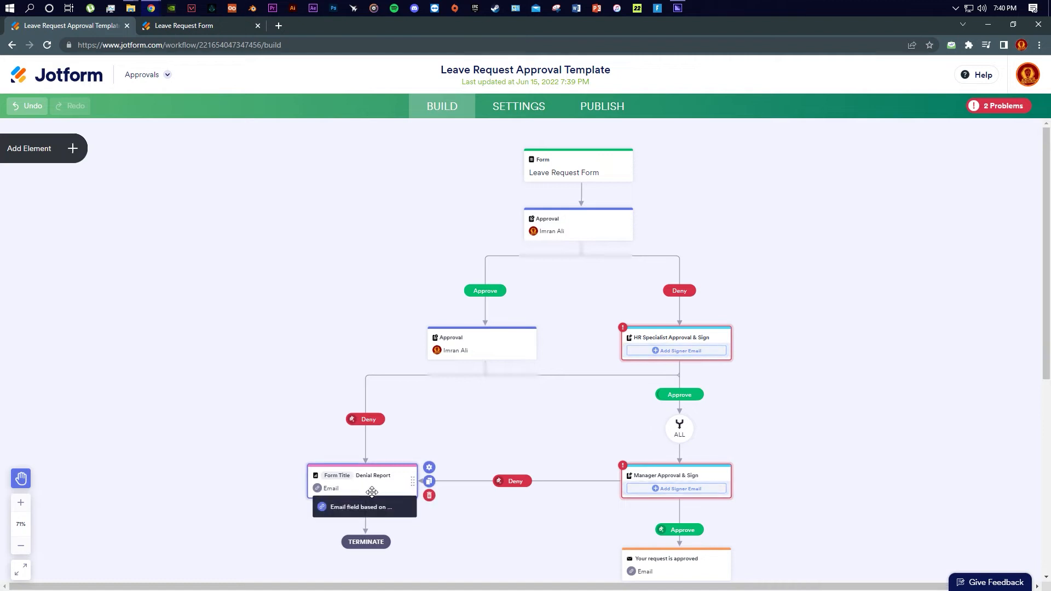
Remove the outgoing outcome connections of the lower Approval element and connect it to the Denial Report with the Approve outcome
left_click(397, 425)
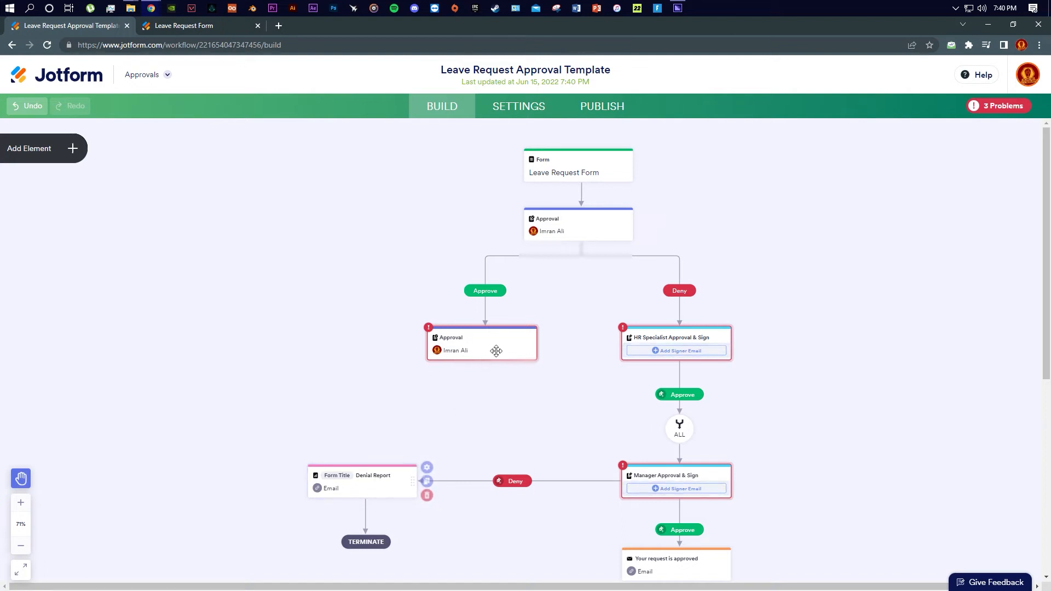
left_click_drag(484, 382, 452, 405)
left_click_drag(363, 445, 363, 472)
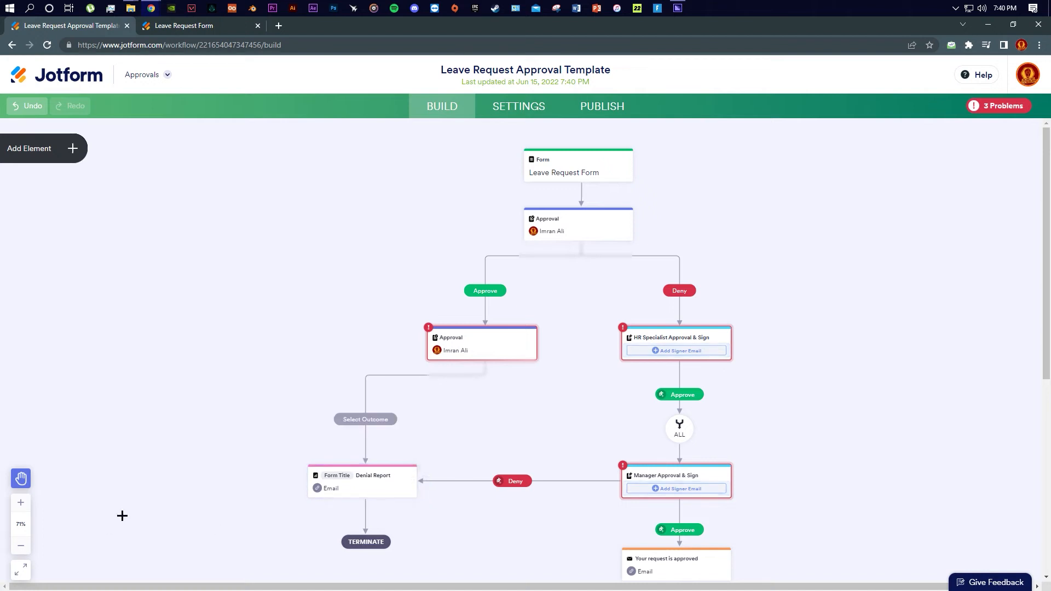
left_click(345, 419)
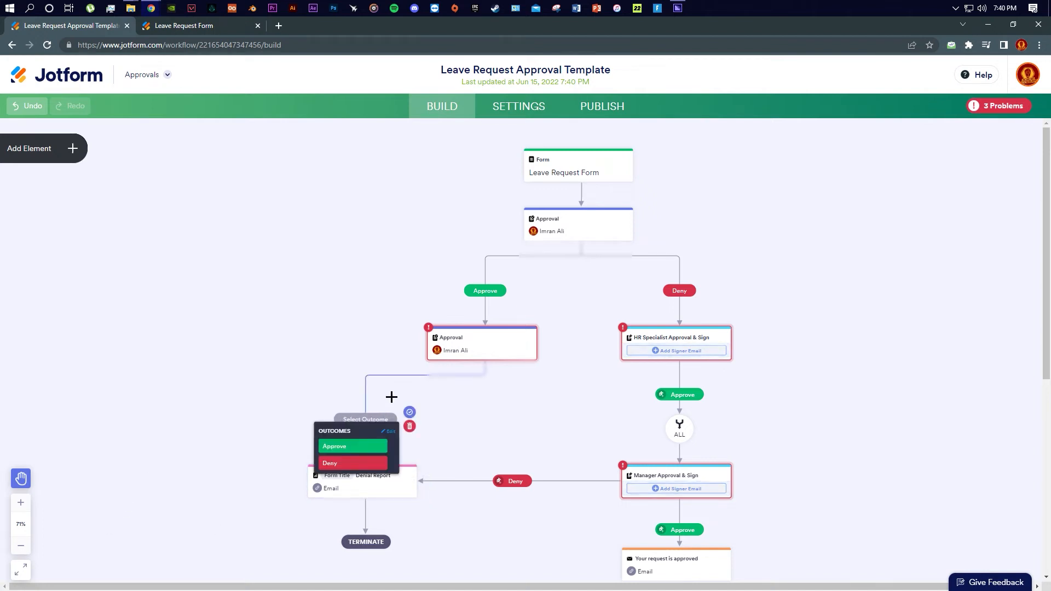
left_click(353, 447)
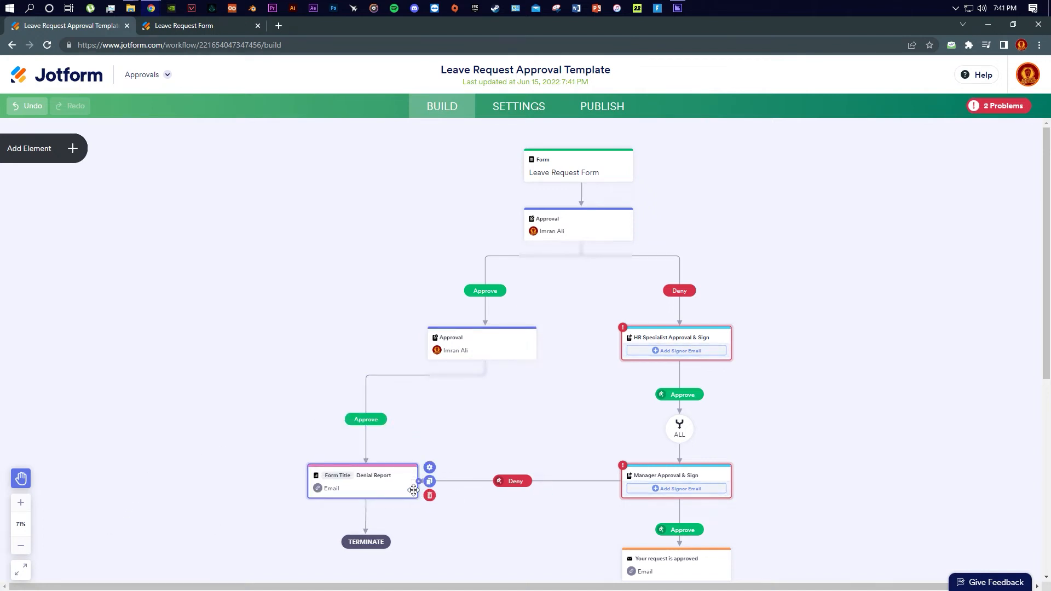
Replace the Denial Report element with an Email element, and review and save its default email content
left_click(430, 495)
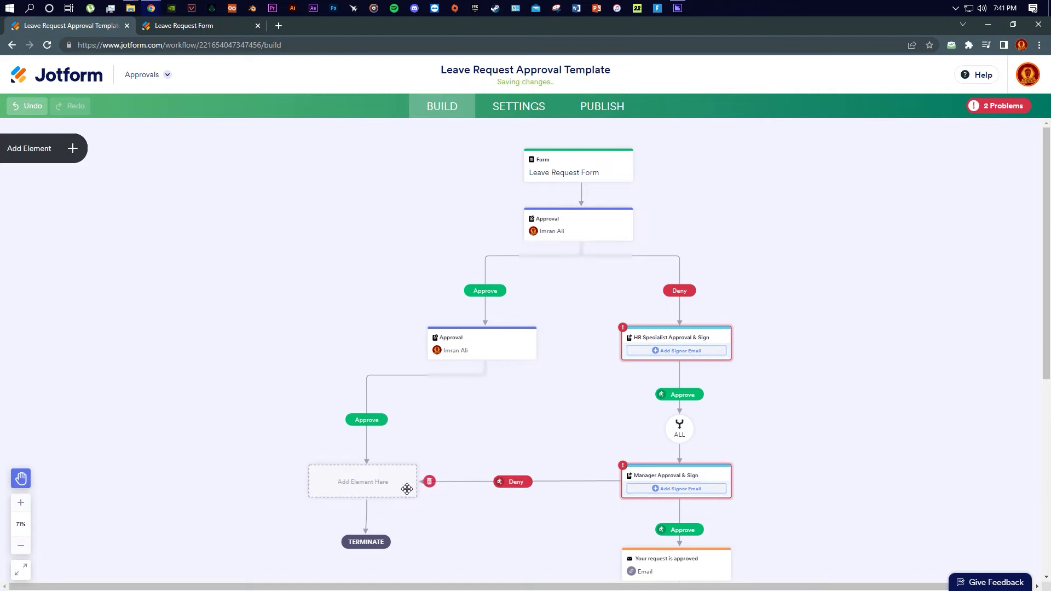
left_click(73, 148)
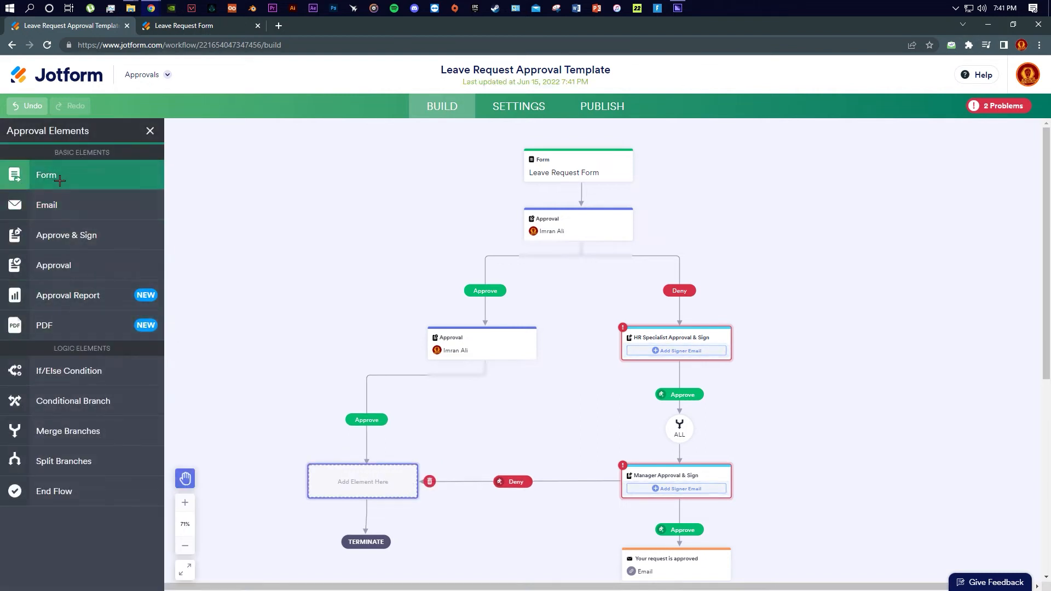
left_click(66, 202)
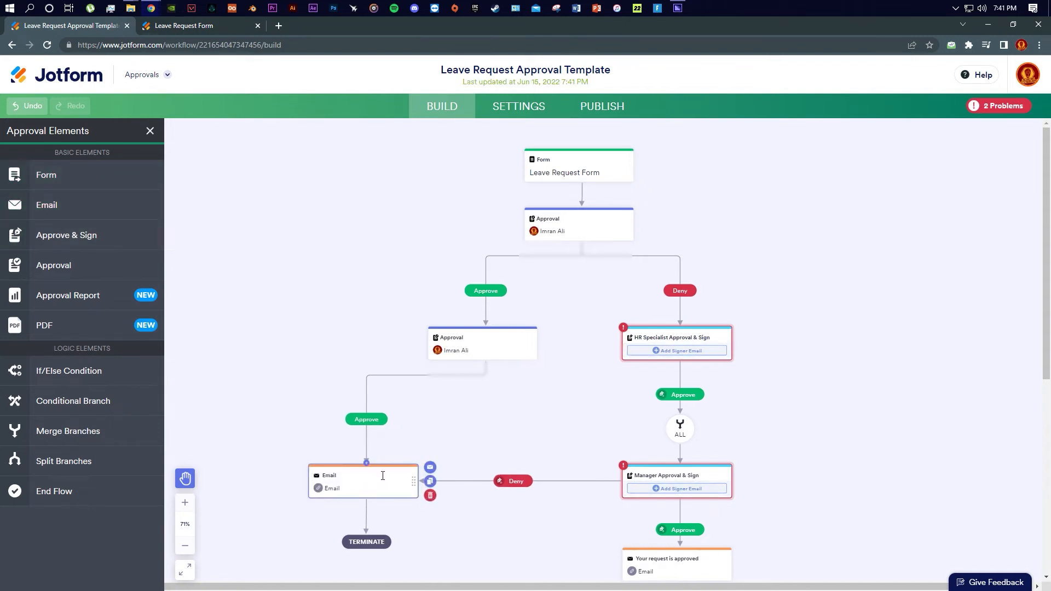
left_click(429, 467)
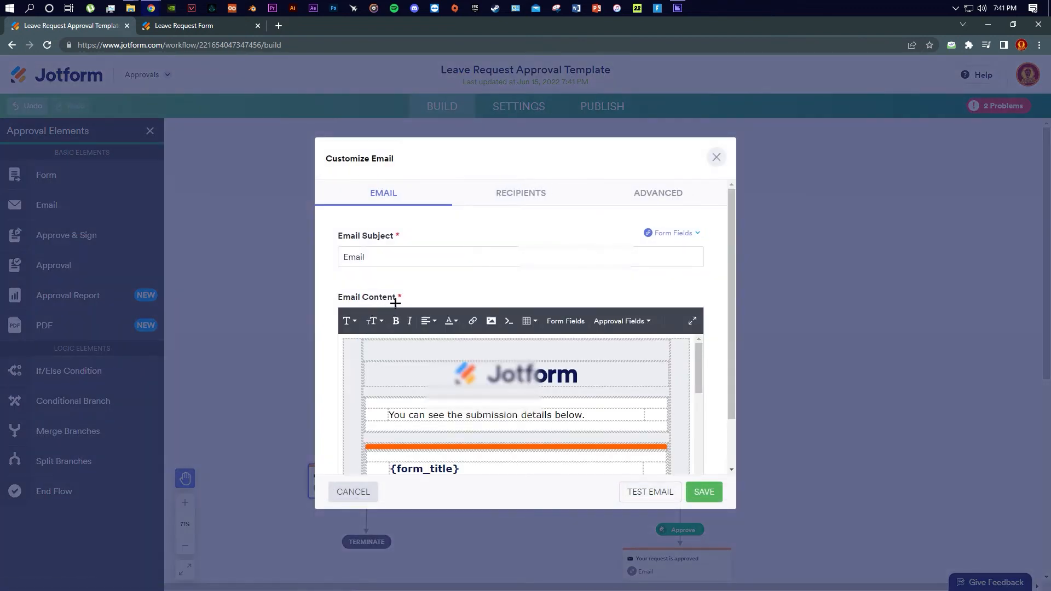
left_click_drag(732, 312, 732, 356)
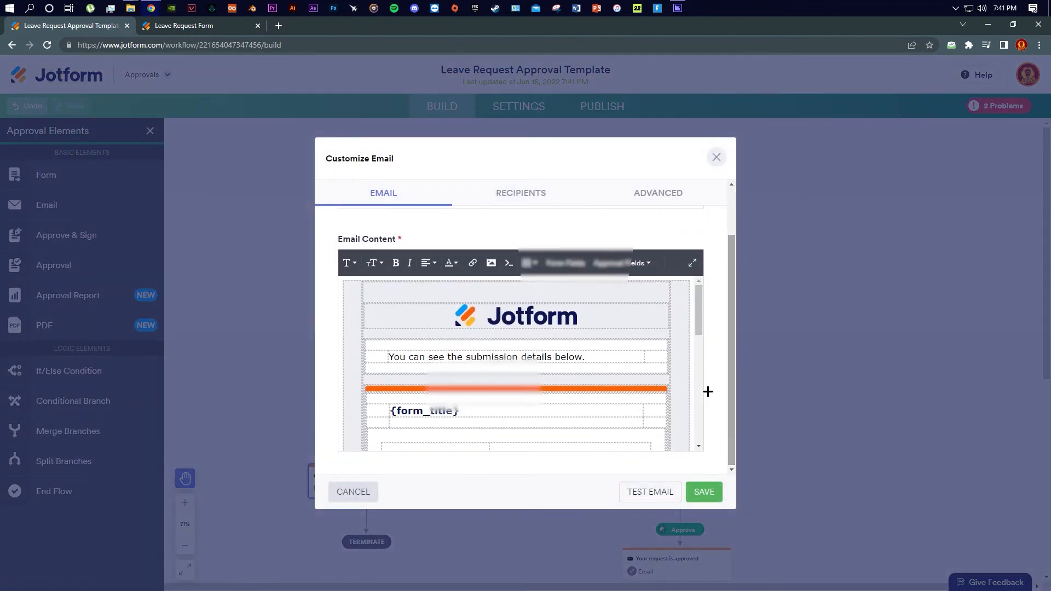
left_click(704, 492)
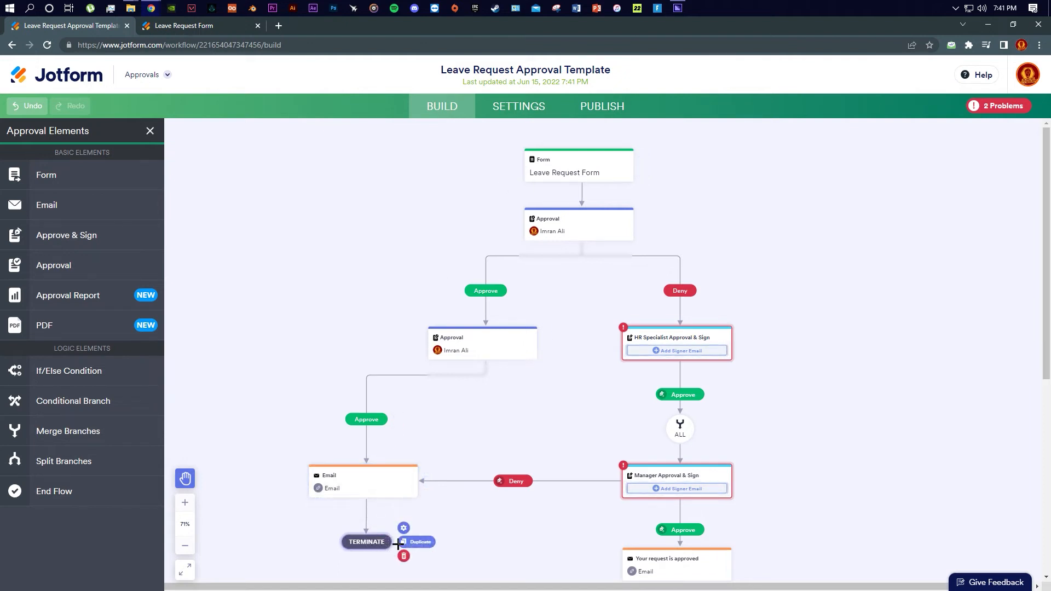
Delete the Terminate element below the Email element, including its empty placeholder
left_click(403, 556)
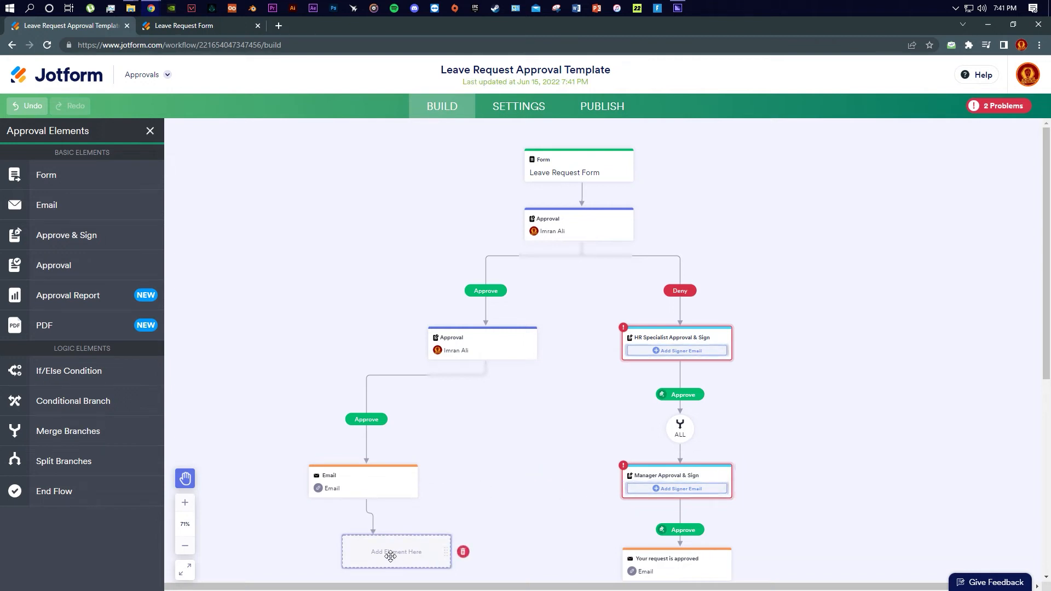
key("Delete")
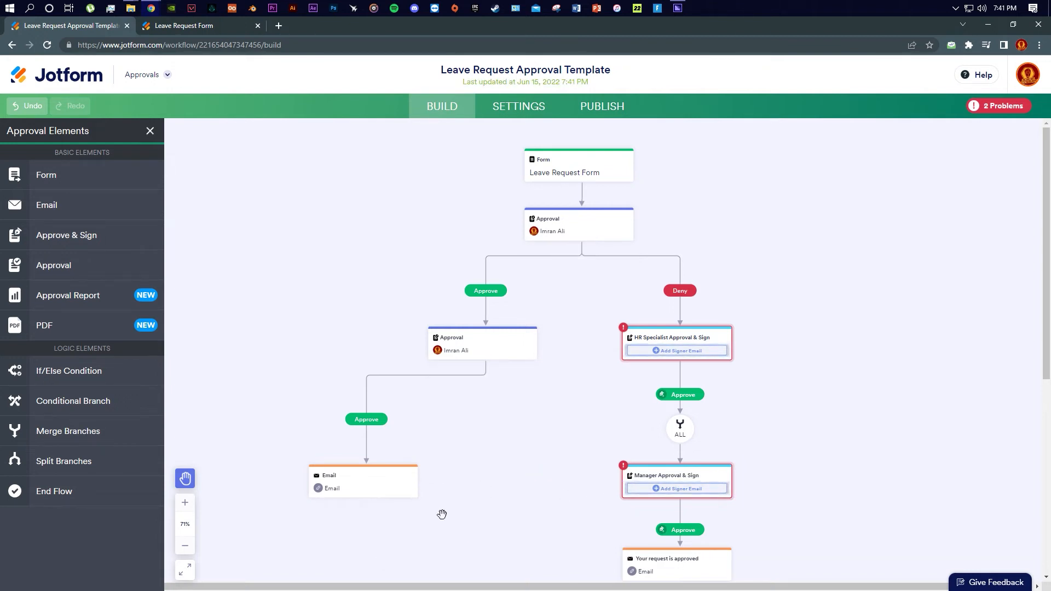
Move the End element between the two branches beside the Email element, and connect the Email element to it
scroll(534, 492, "down", 1)
scroll(542, 470, "down", 2)
scroll(575, 471, "up", 2)
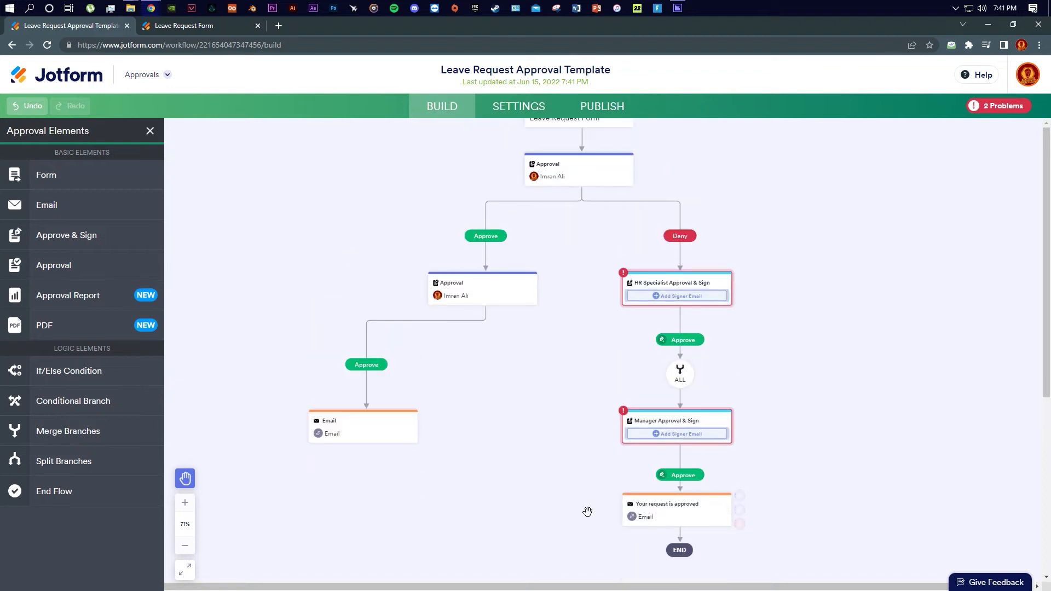
left_click_drag(680, 550, 517, 434)
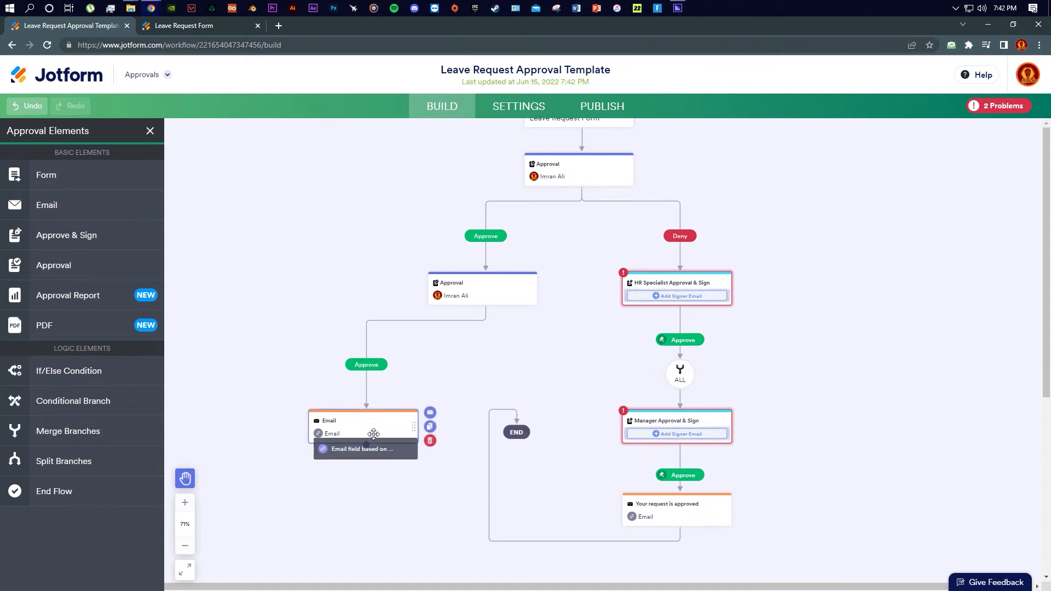
left_click_drag(370, 442, 500, 433)
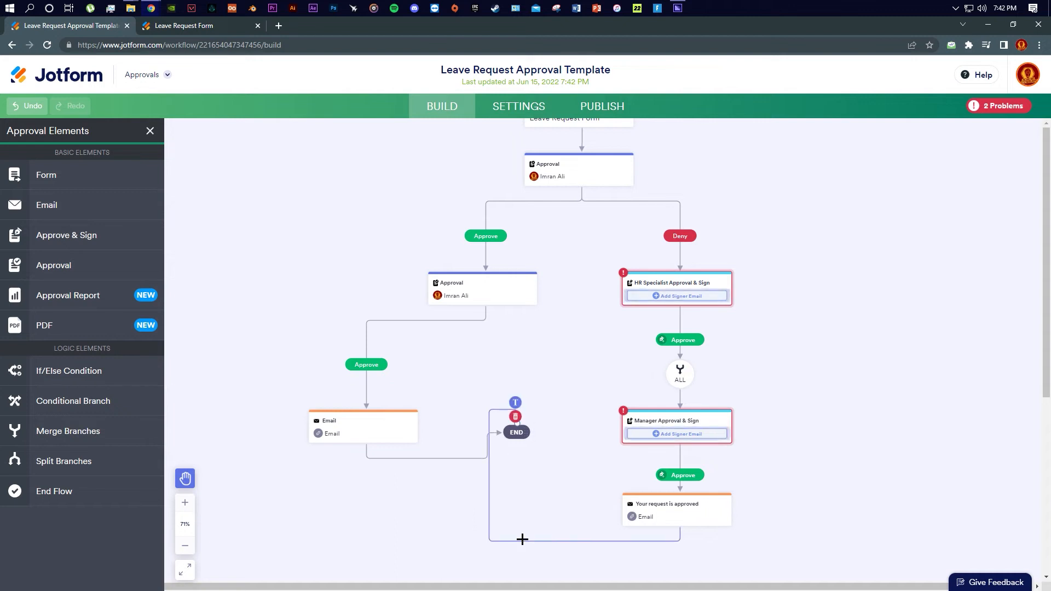
Remove the connection from the "Your request is approved" email to End, and delete the HR Specialist and Manager Approval & Sign elements
key("Delete")
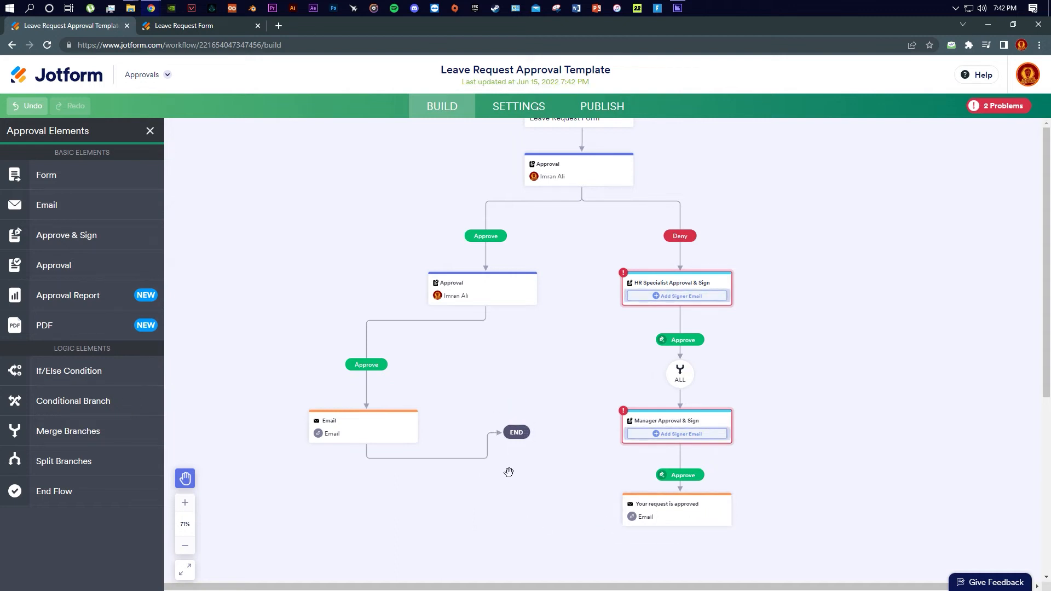
scroll(555, 350, "up", 1)
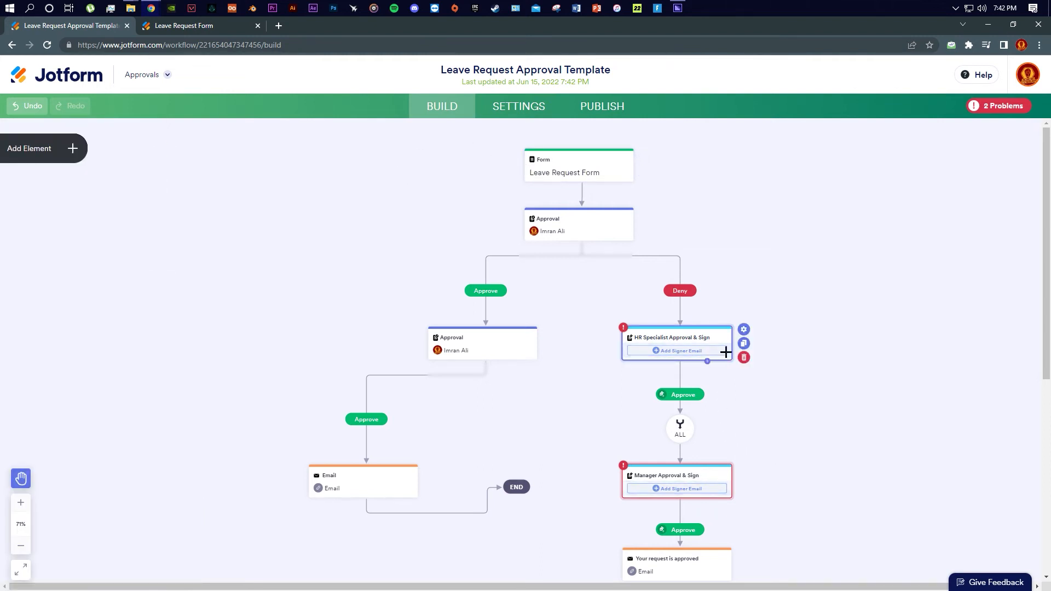
key("Delete")
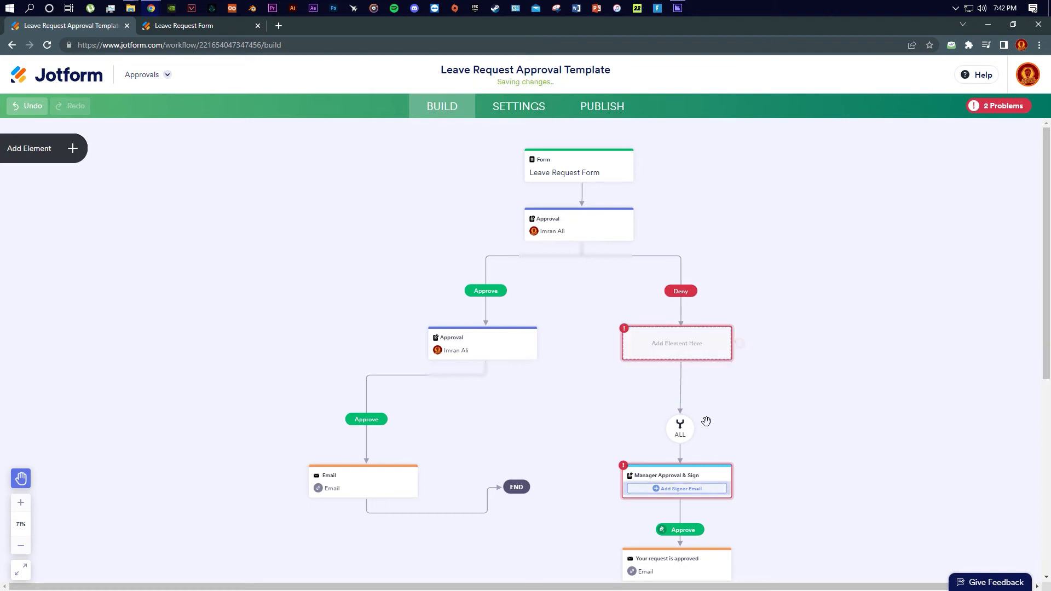
left_click(710, 474)
key("Delete")
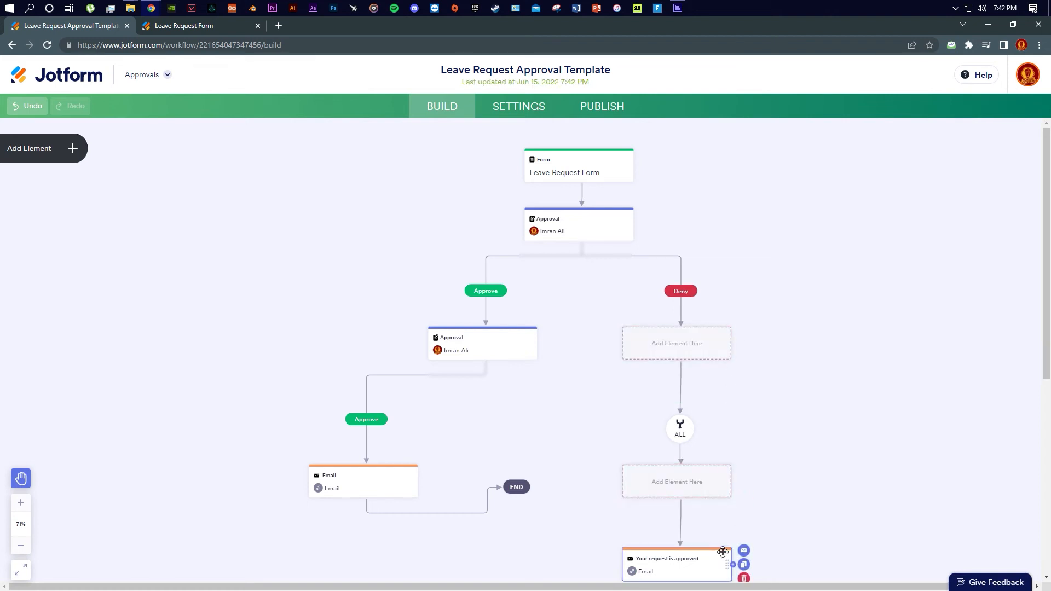
Delete the "Your request is approved" email element at the end of the Deny branch, including its empty placeholder
left_click(714, 555)
key("Delete")
scroll(739, 507, "down", 2)
left_click(695, 442)
key("Delete")
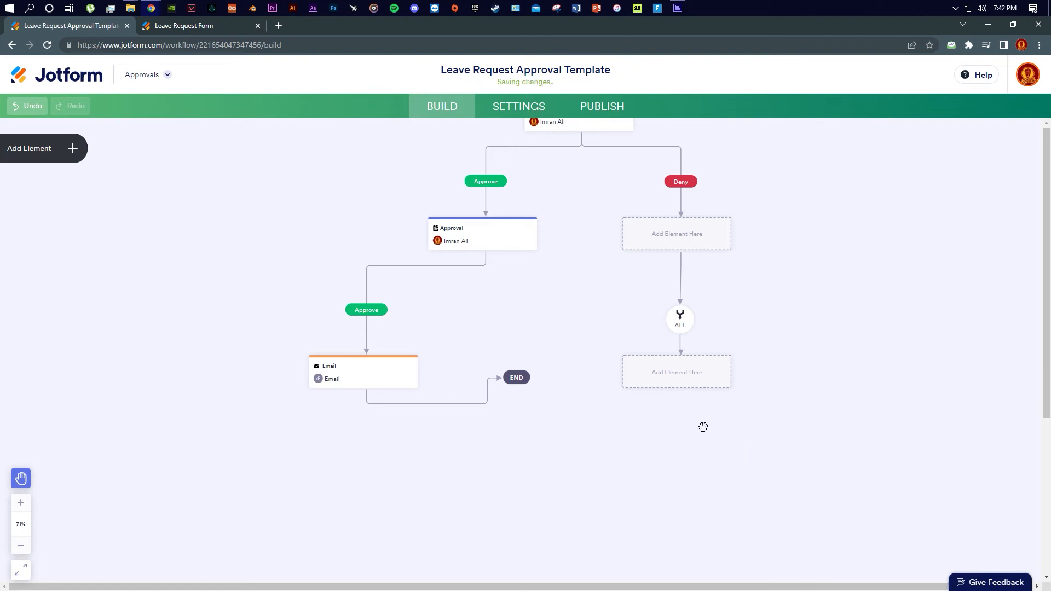
Delete the lower empty placeholder and the ALL merge element from the Deny branch
left_click(697, 361)
key("Delete")
left_click(683, 318)
key("Delete")
left_click(705, 292)
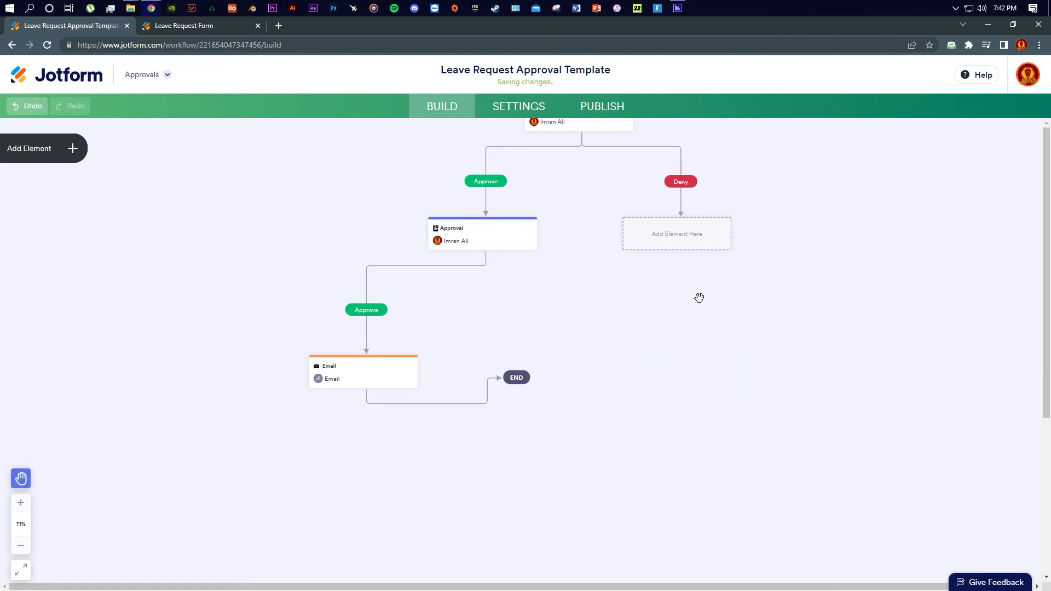
Fill the remaining empty placeholder under the Deny outcome with an Email element
scroll(705, 350, "up", 2)
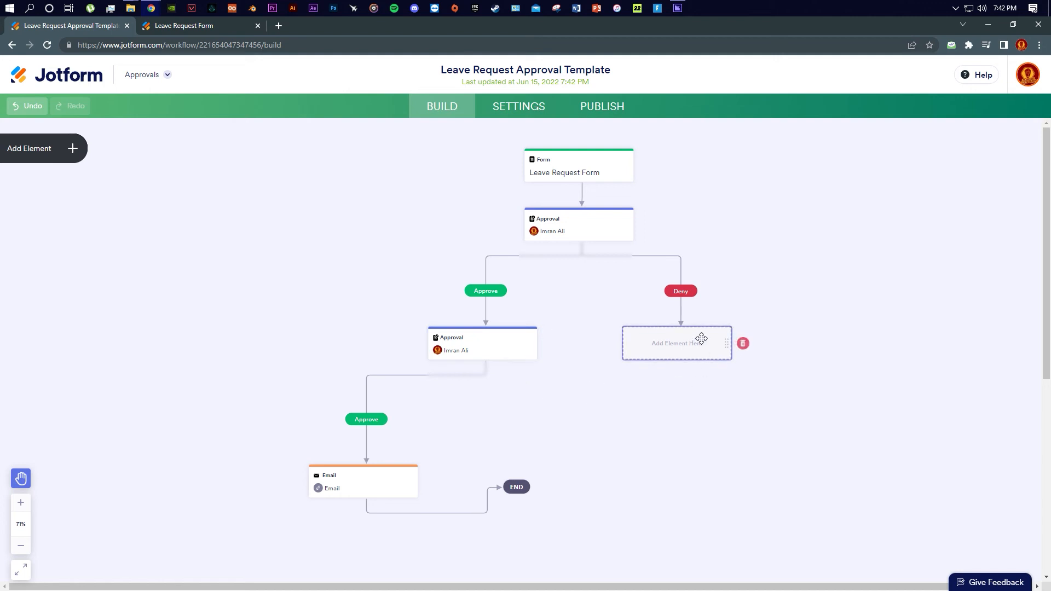
left_click(695, 343)
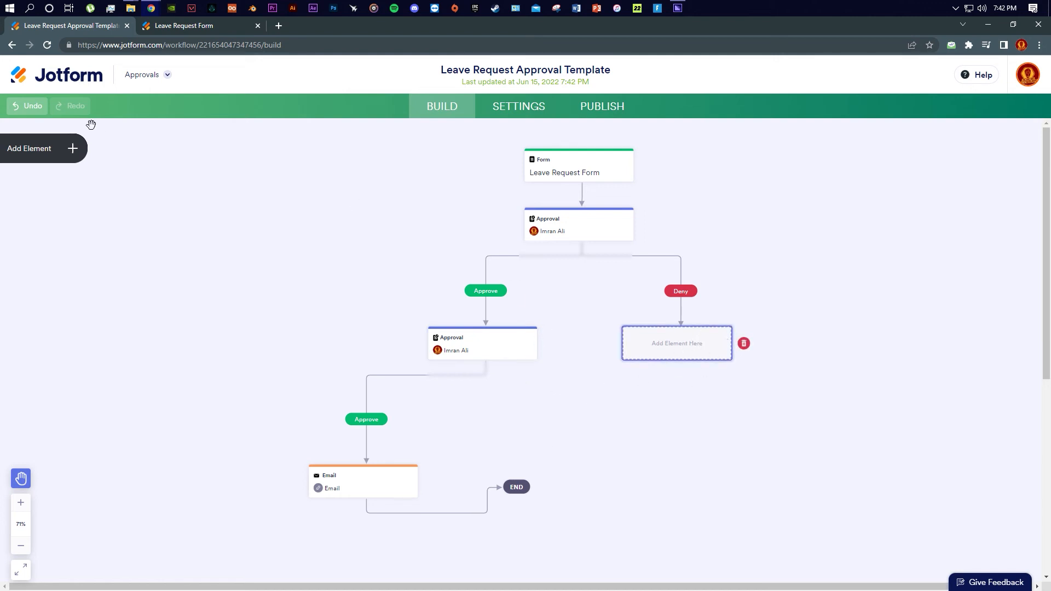
mouse_move(566, 221)
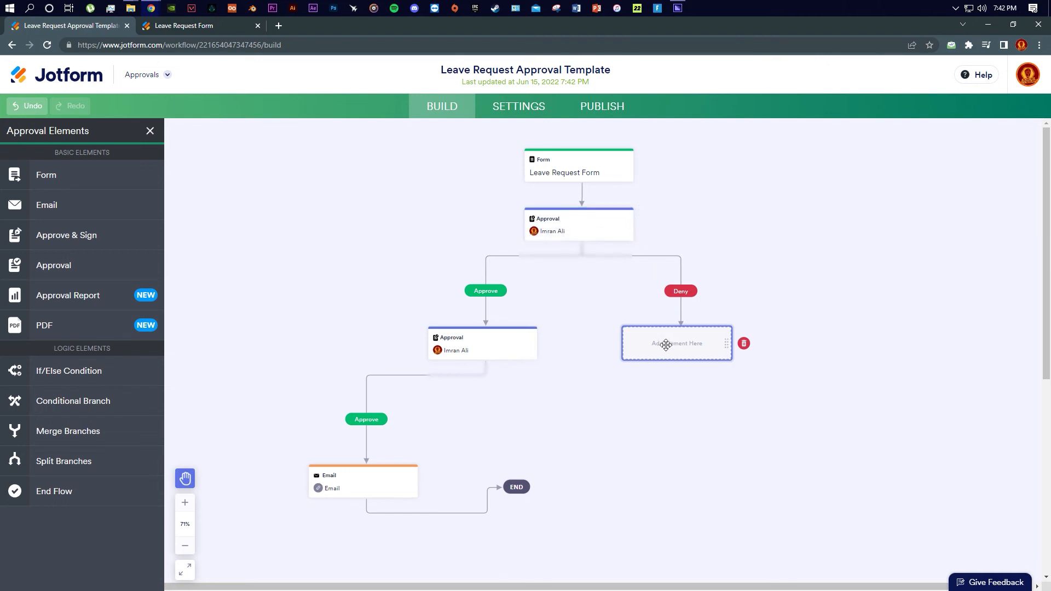
mouse_move(611, 159)
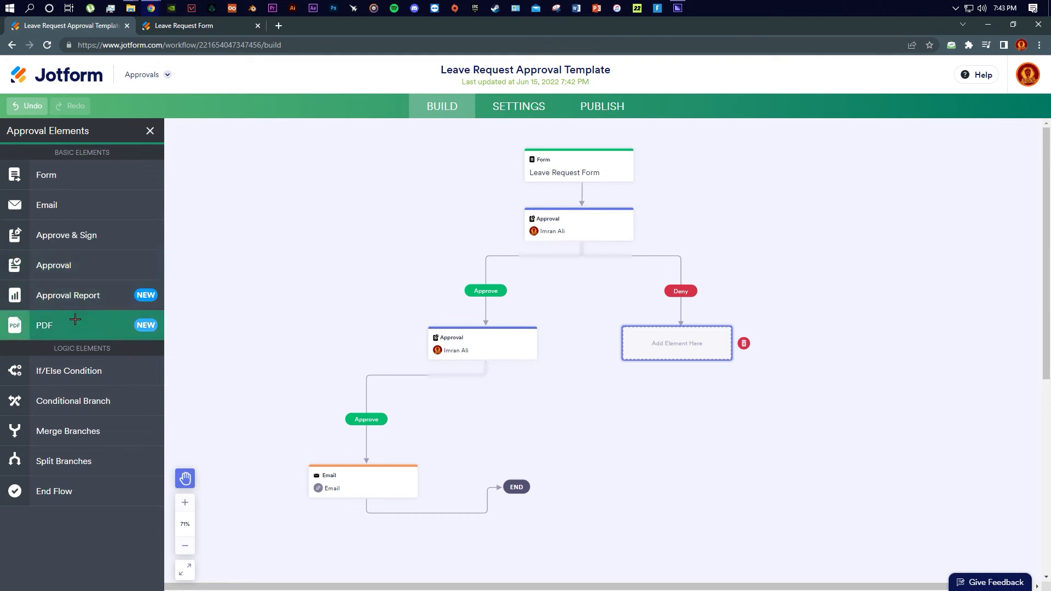
left_click(61, 204)
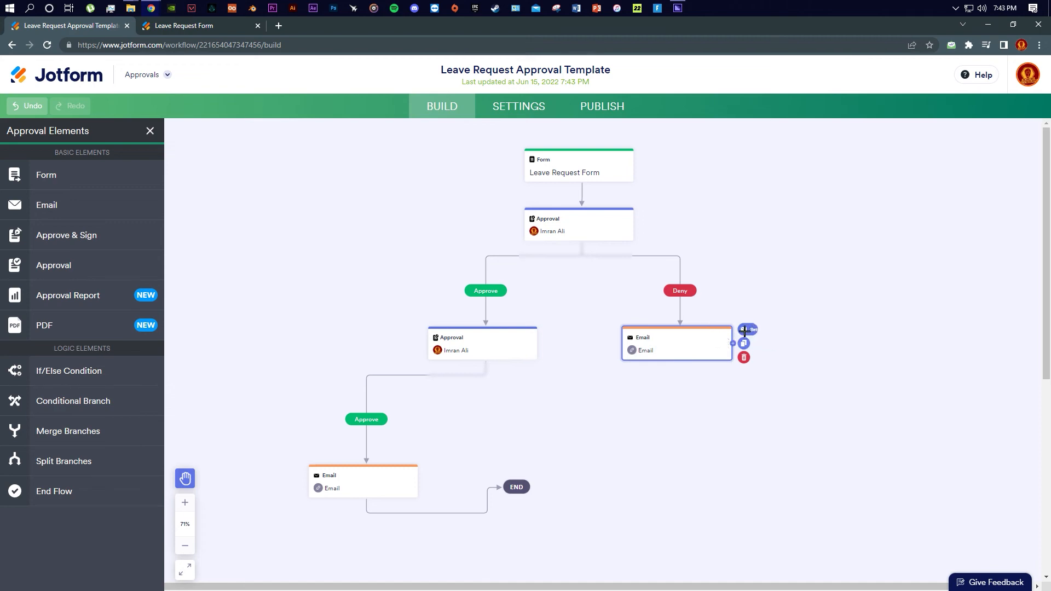
Review the default content of the Deny branch's Email element and close its settings without changes
left_click(689, 342)
scroll(603, 301, "down", 2)
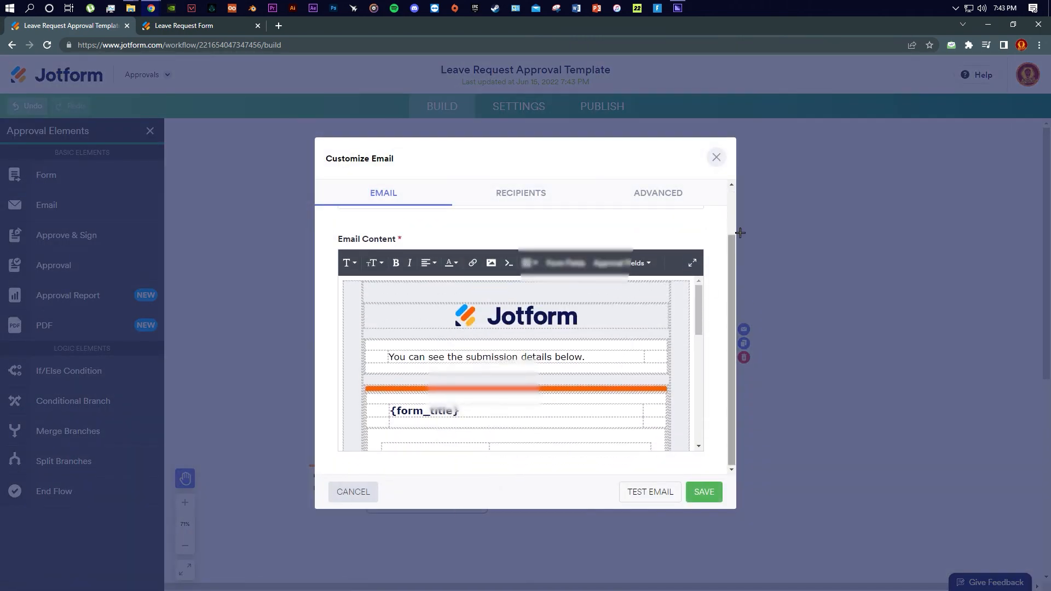
left_click(717, 157)
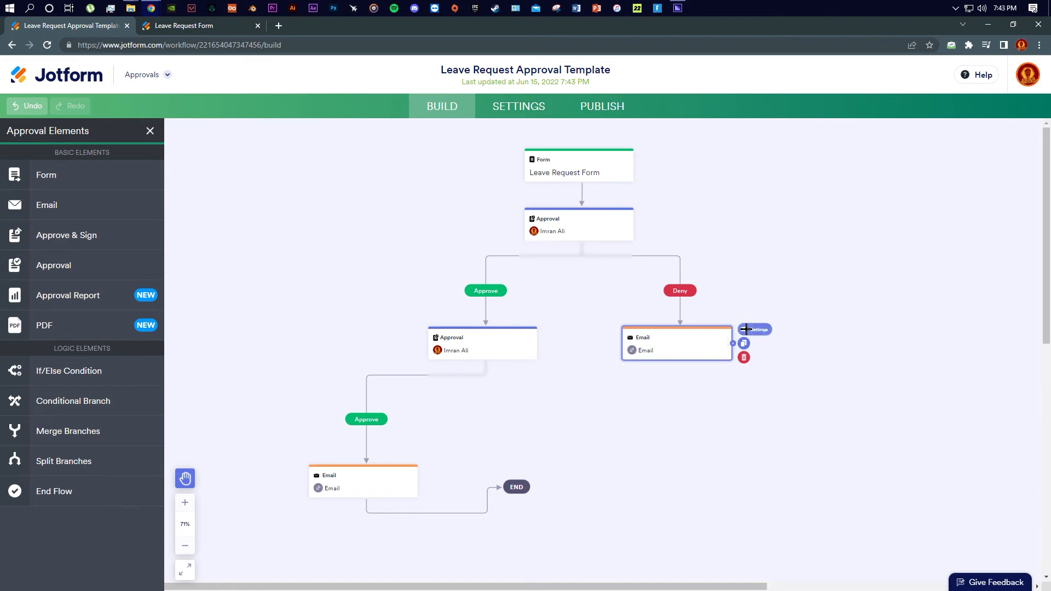
left_click(684, 344)
left_click(718, 160)
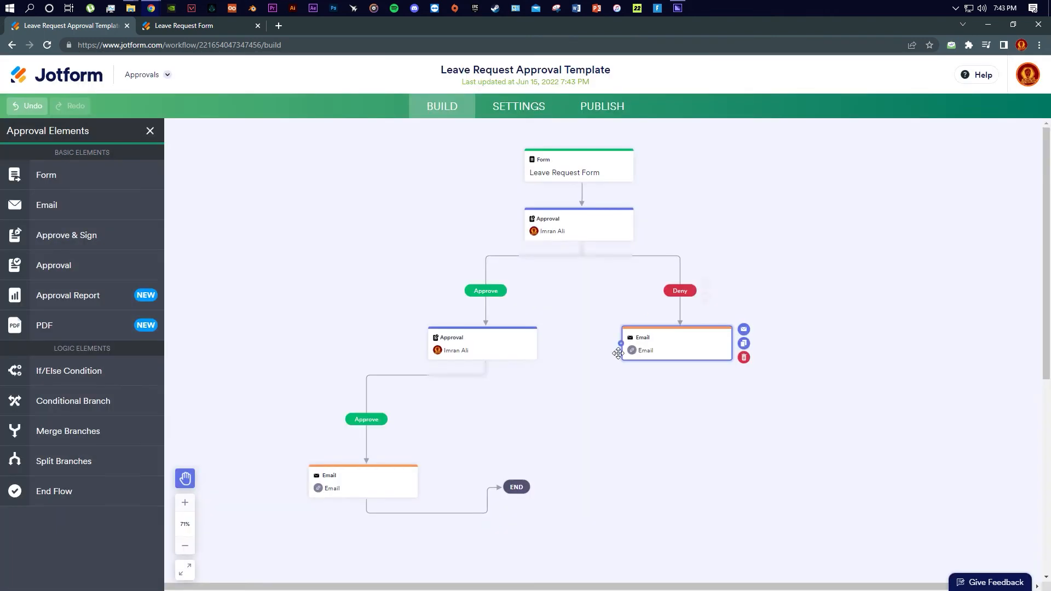
Connect the lower Approval element to the Deny branch's Email with a Deny outcome, and connect that Email to End
left_click_drag(495, 343, 621, 343)
left_click(564, 347)
left_click(561, 382)
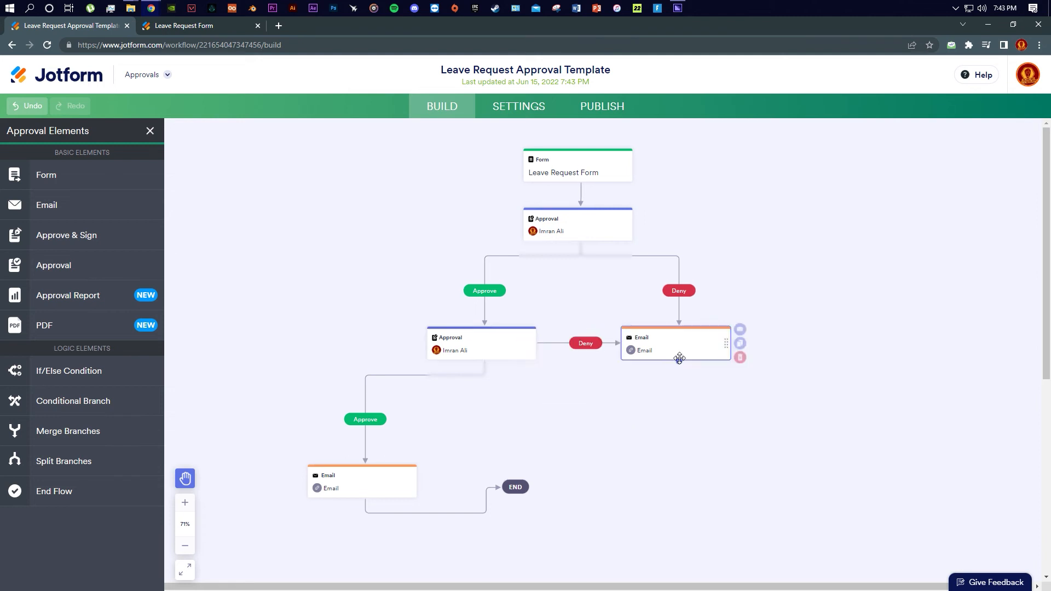
left_click_drag(679, 360, 536, 487)
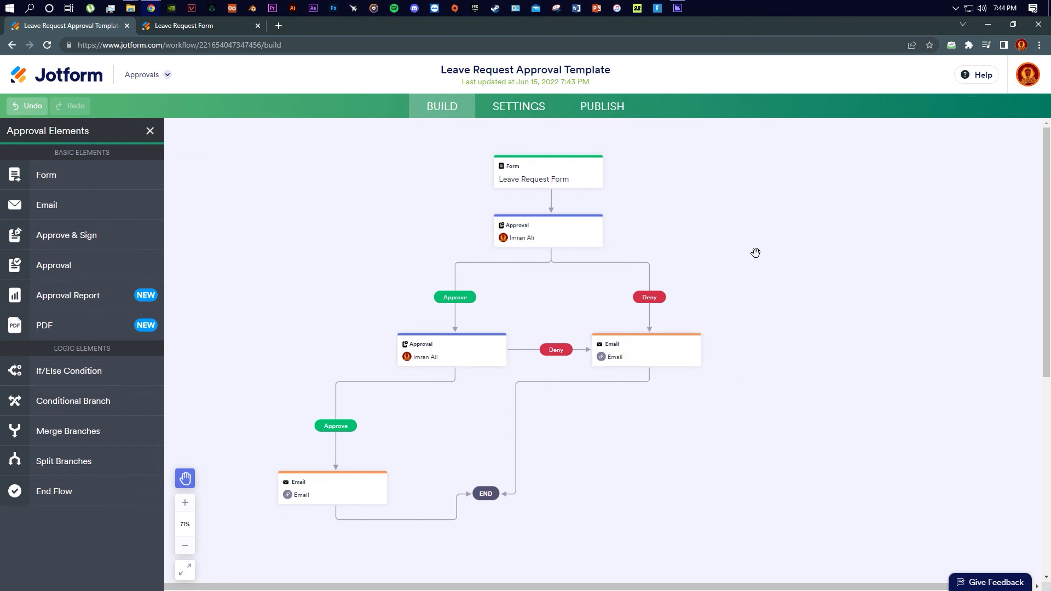
left_click_drag(679, 200, 713, 221)
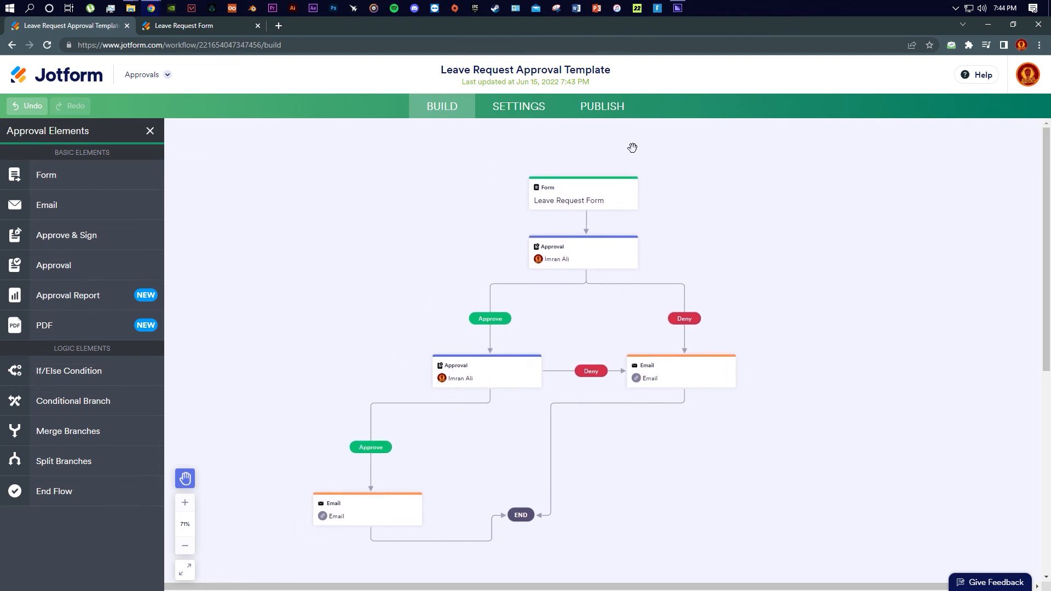
Review the approval flow's title and status options in the workflow settings
left_click(534, 115)
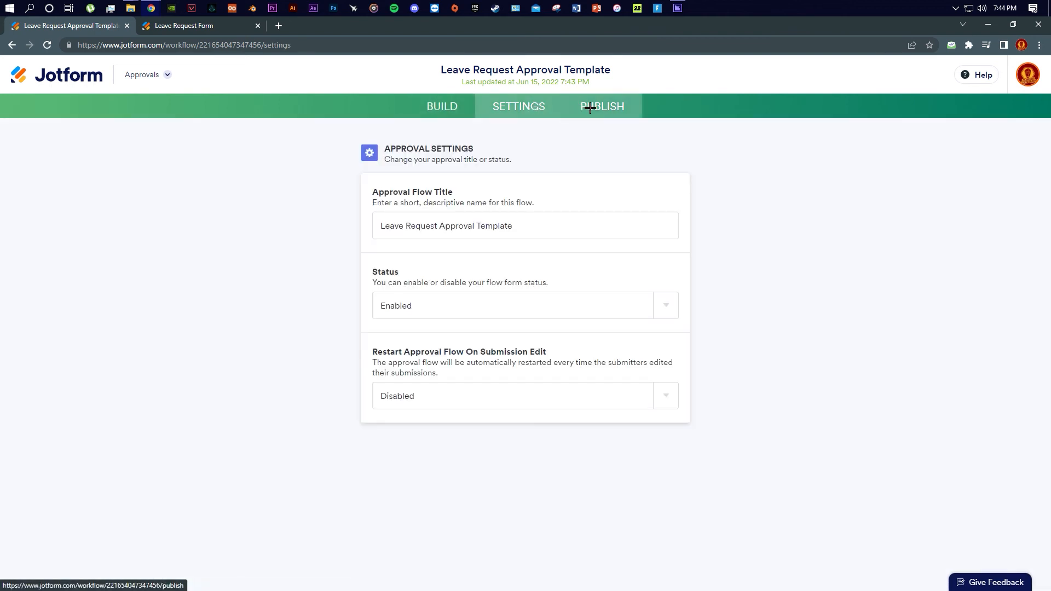
left_click(672, 308)
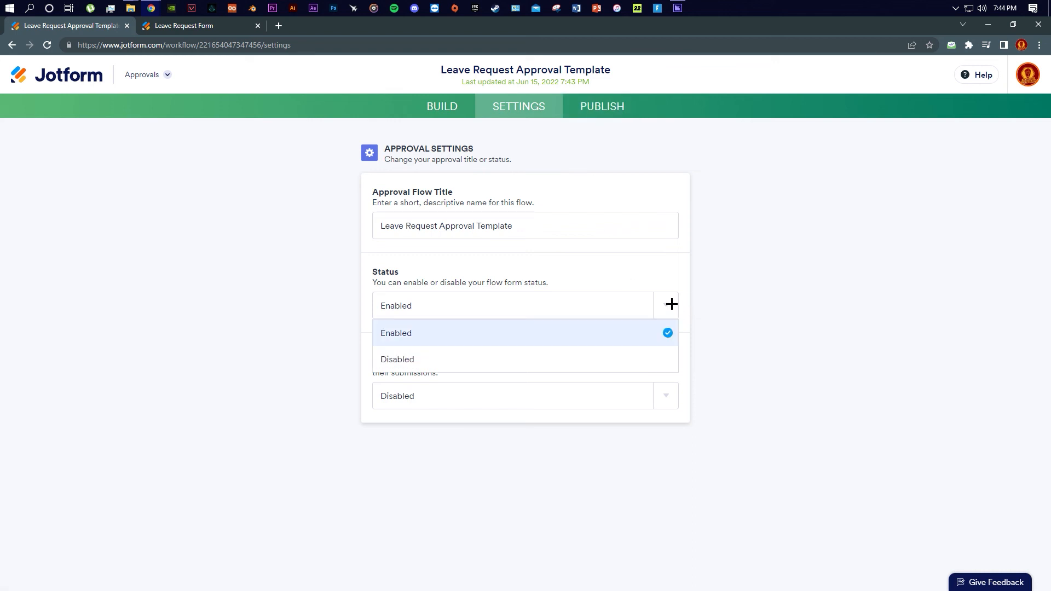
left_click(751, 262)
left_click_drag(663, 235, 337, 224)
left_click(758, 188)
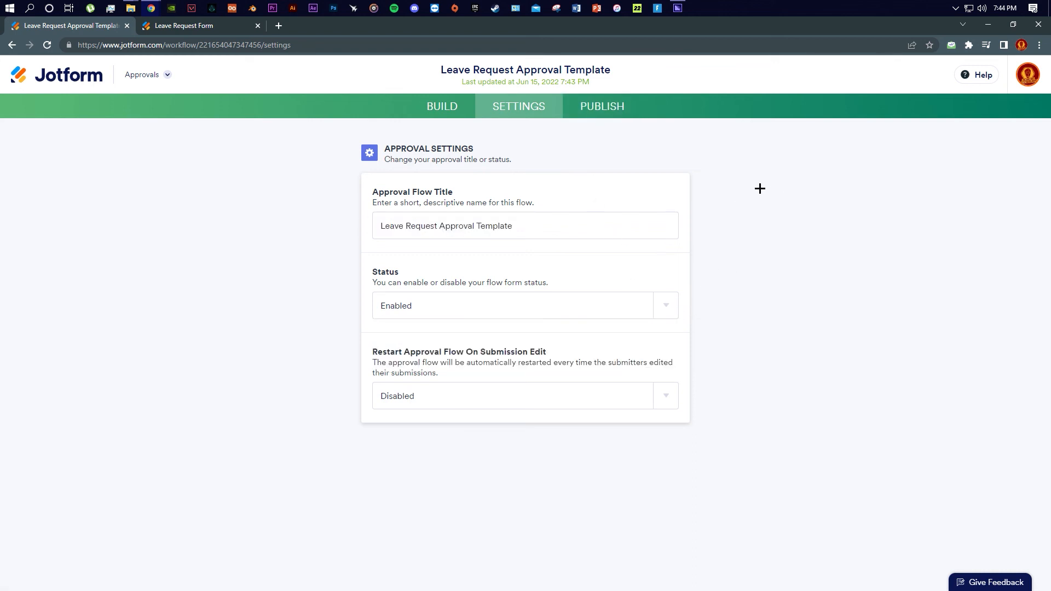
Open the approval form in a new browser tab from its direct link in the publishing options
left_click(590, 107)
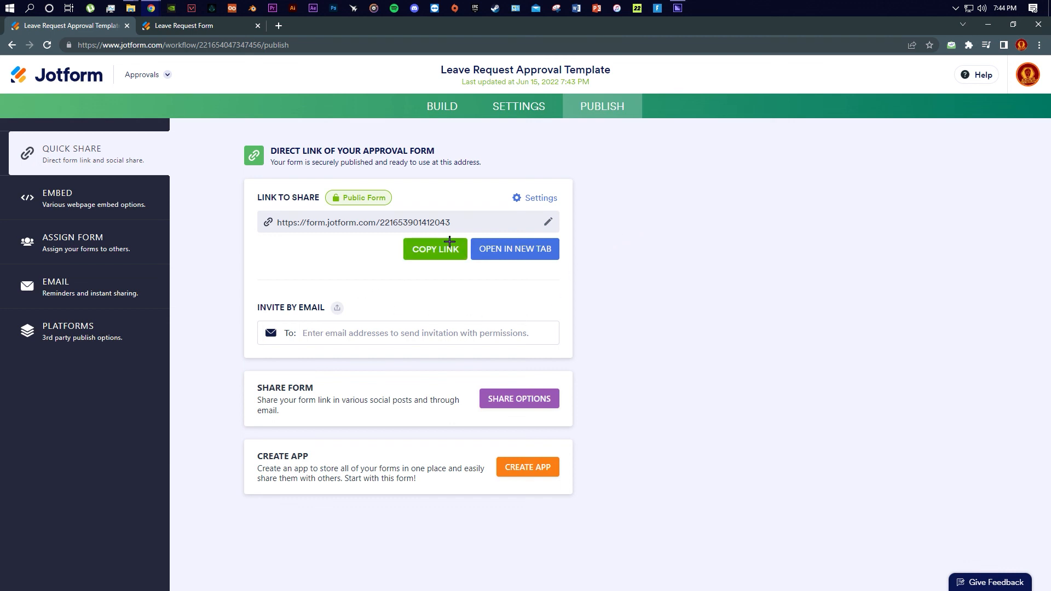
left_click_drag(457, 223, 649, 195)
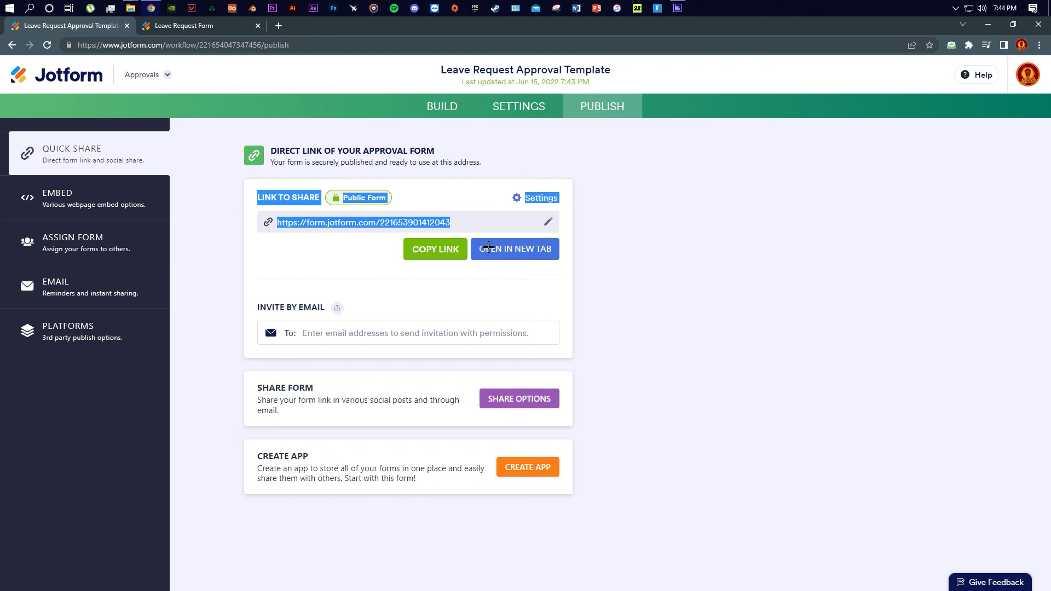
left_click(624, 230)
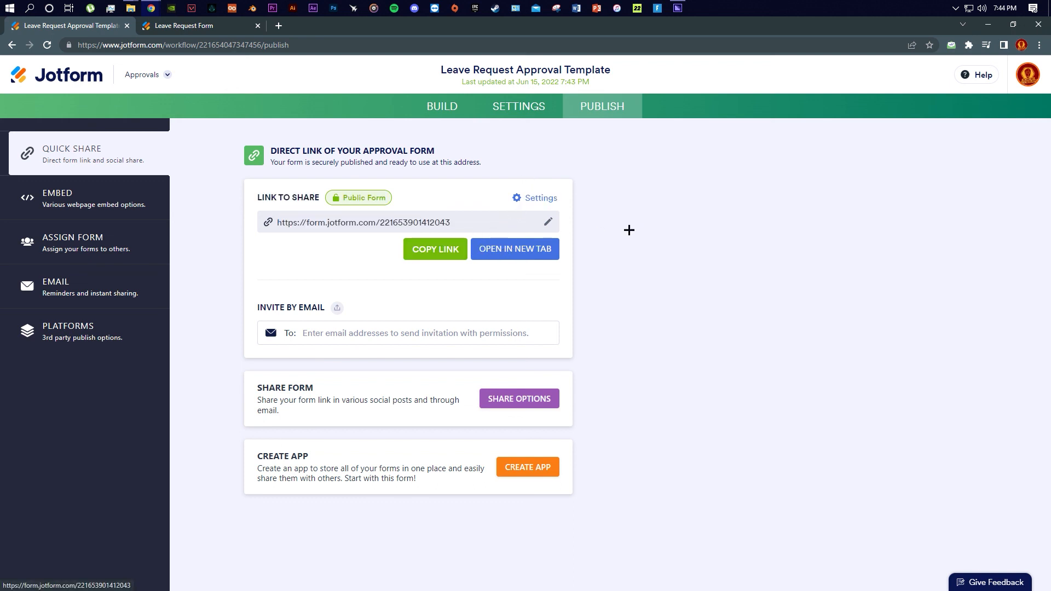
left_click(507, 251)
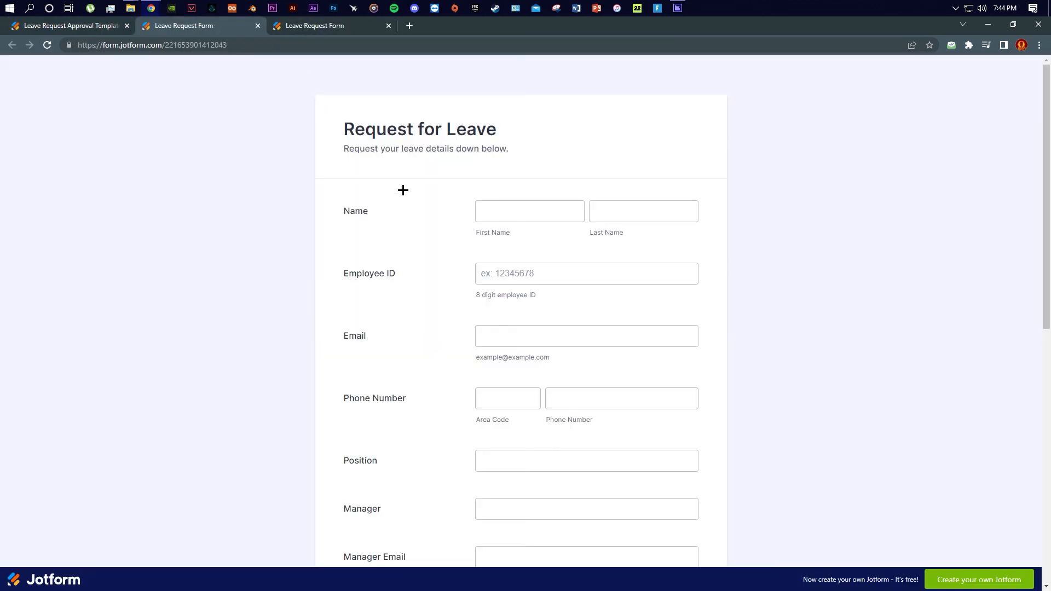
Fill in the requester's personal details on the leave form using the saved autofill profile, and submit the request
left_click(347, 206)
left_click(507, 212)
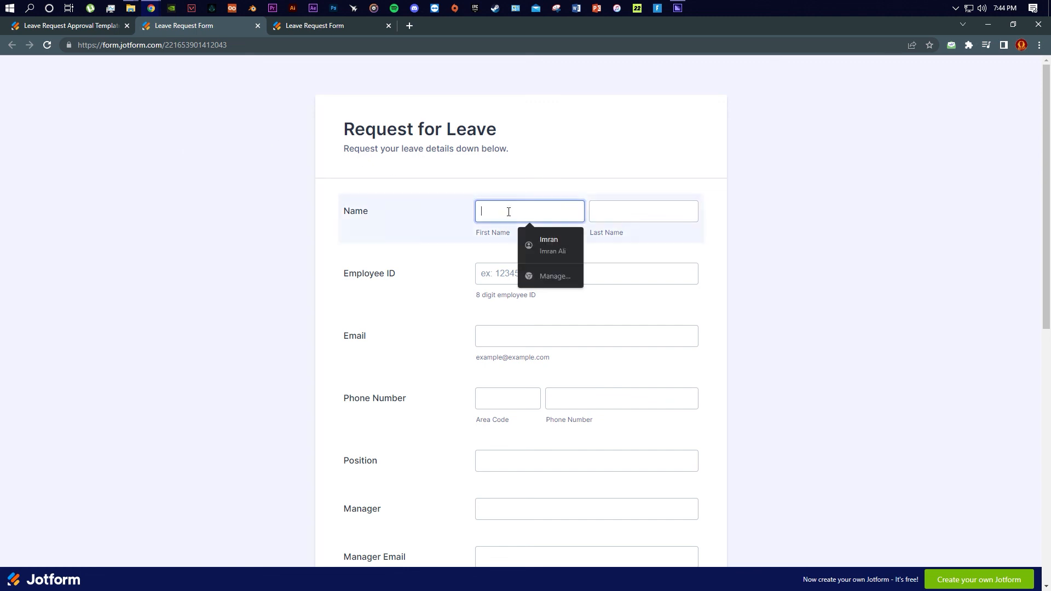
left_click(539, 241)
scroll(583, 415, "down", 8)
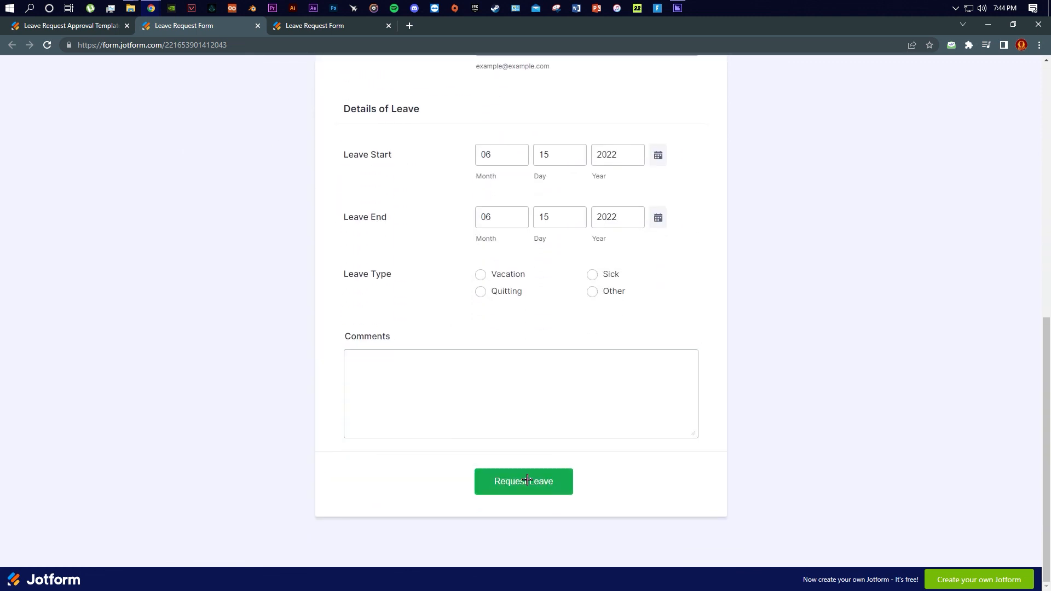
left_click(528, 484)
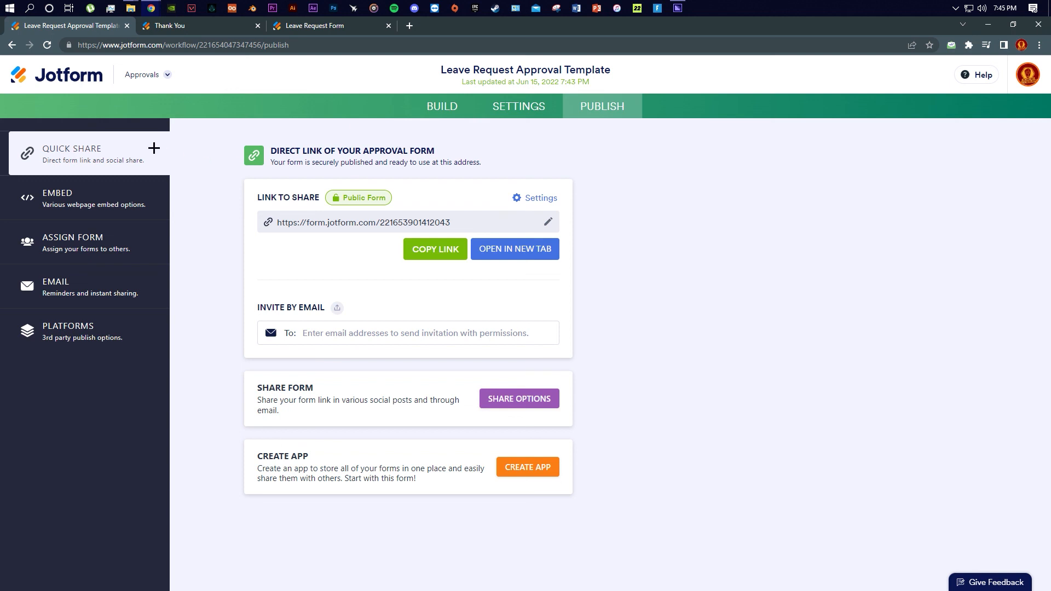
Open the submitted leave request in the form's Inbox and activate the comment field of its approval step
left_click(167, 73)
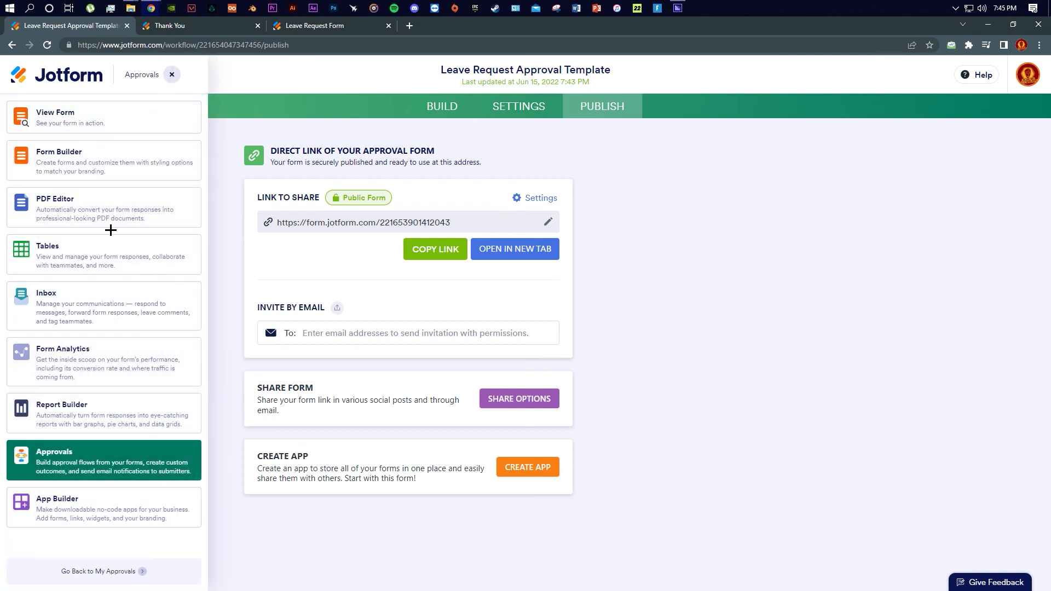
left_click(91, 306)
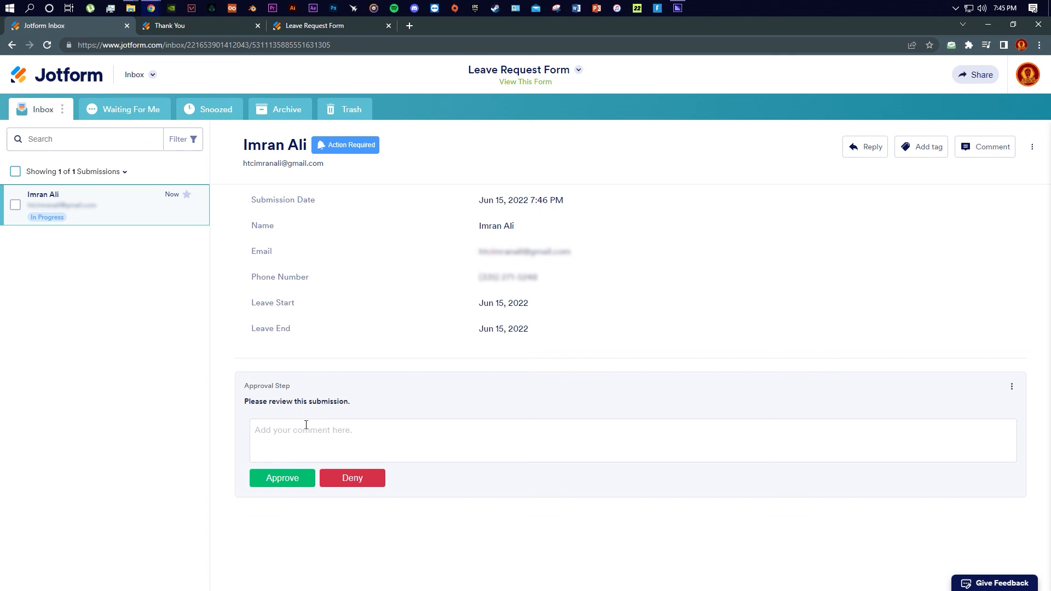
left_click(310, 429)
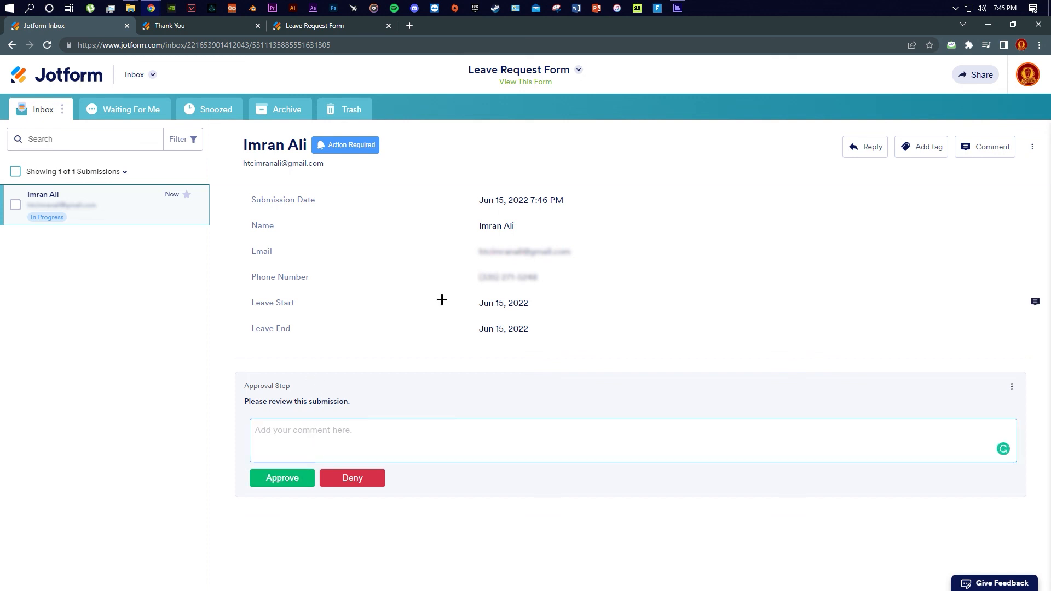